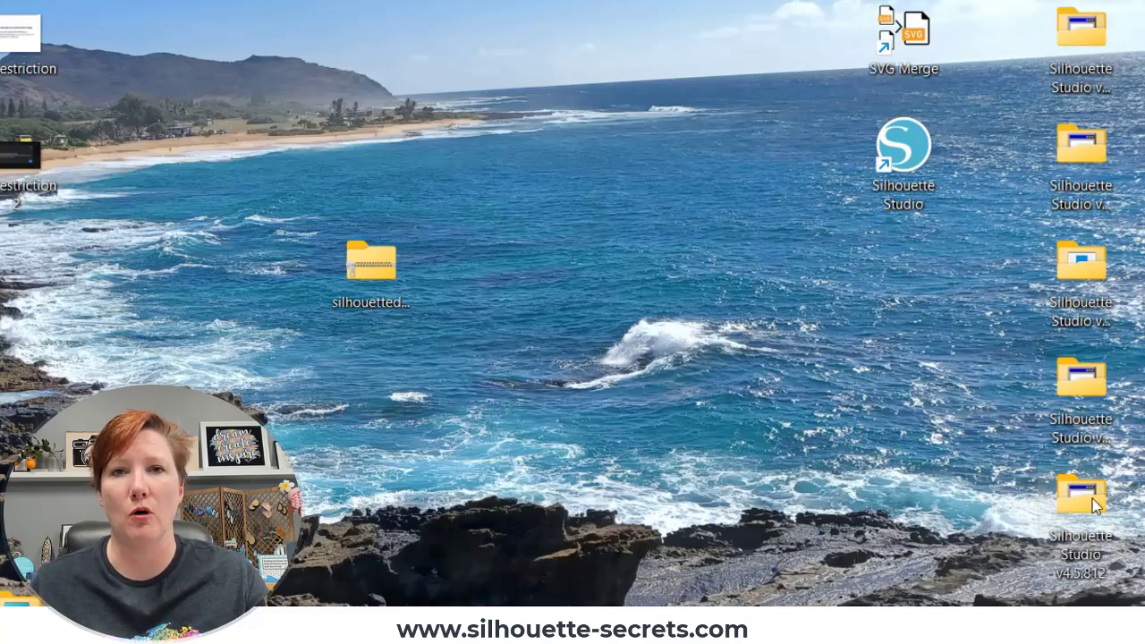
# Step: Search Windows for 'uninstall', then switch over to File Explorer
pyautogui.moveTo(1093, 503)
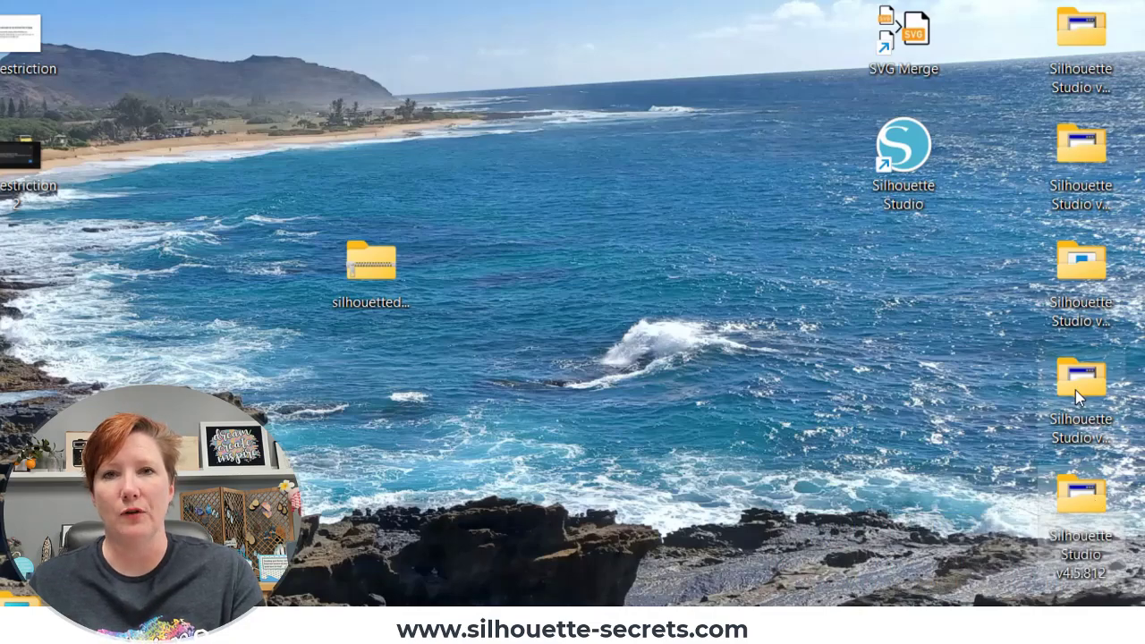
pyautogui.moveTo(1074, 390)
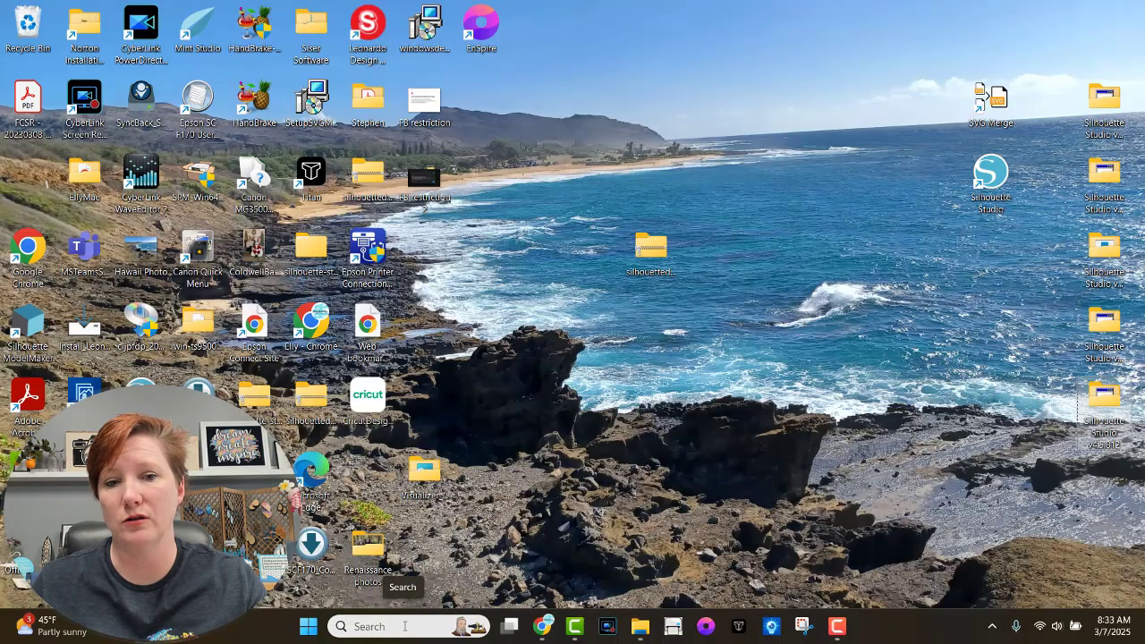
pyautogui.click(390, 626)
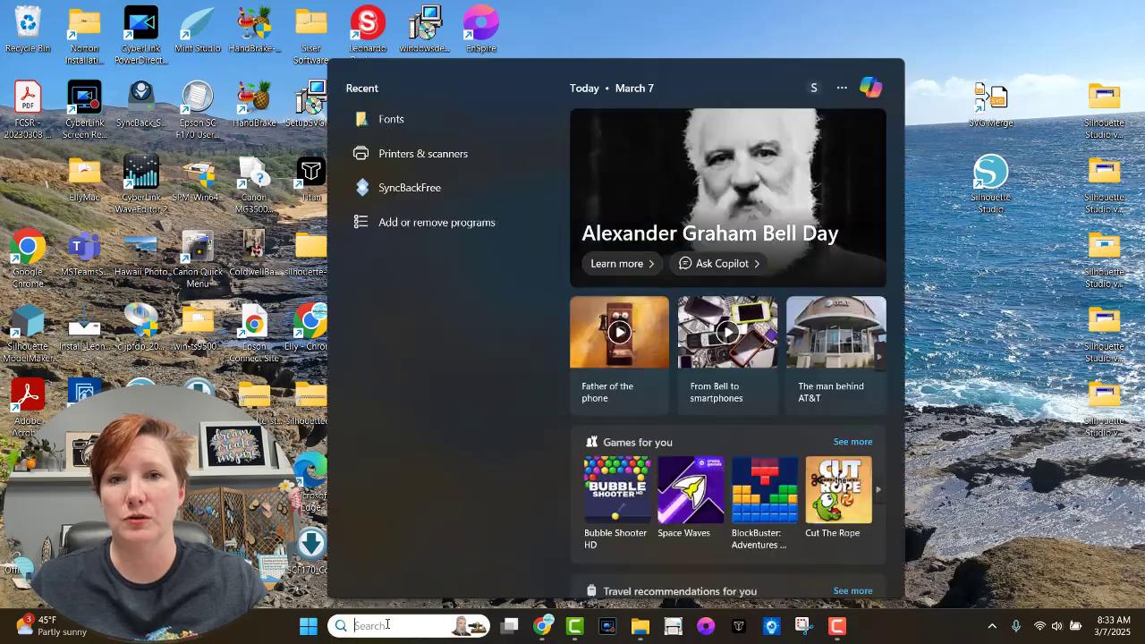
pyautogui.write('uninstall')
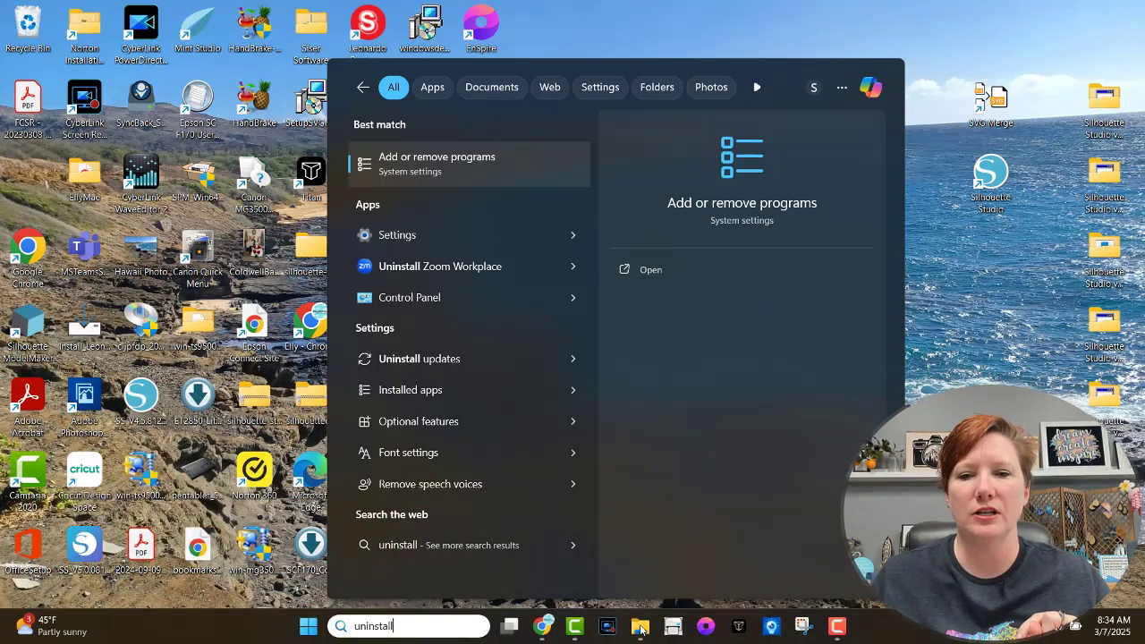
pyautogui.moveTo(639, 635)
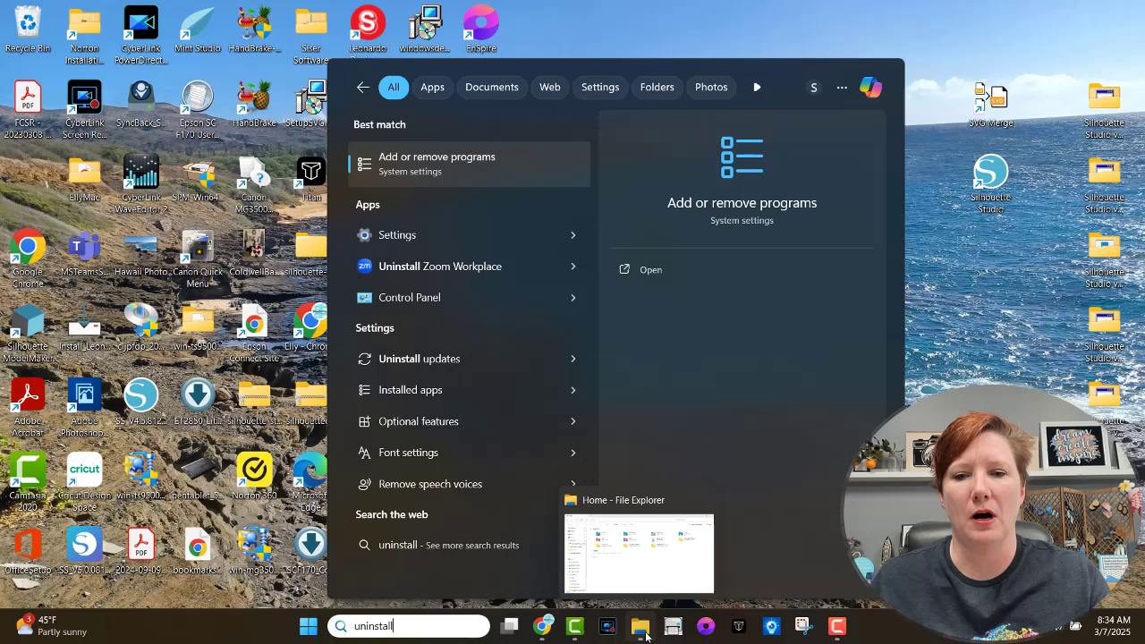
pyautogui.click(638, 635)
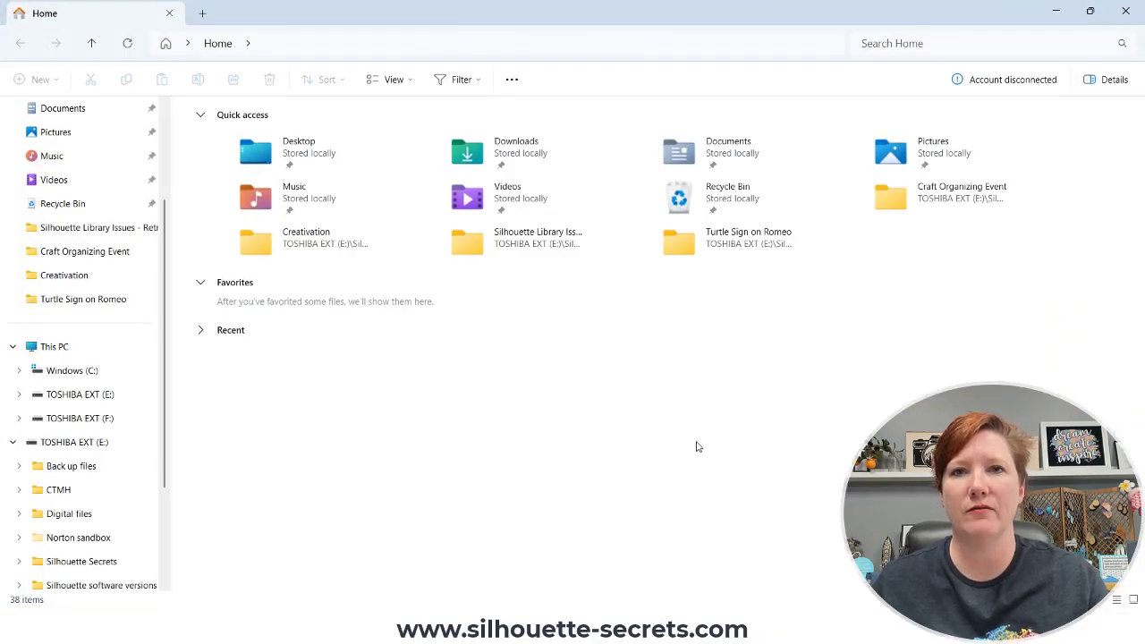
# Step: Go to Windows (C:) > Program Files and select the Silhouette America folder
pyautogui.moveTo(1091, 12)
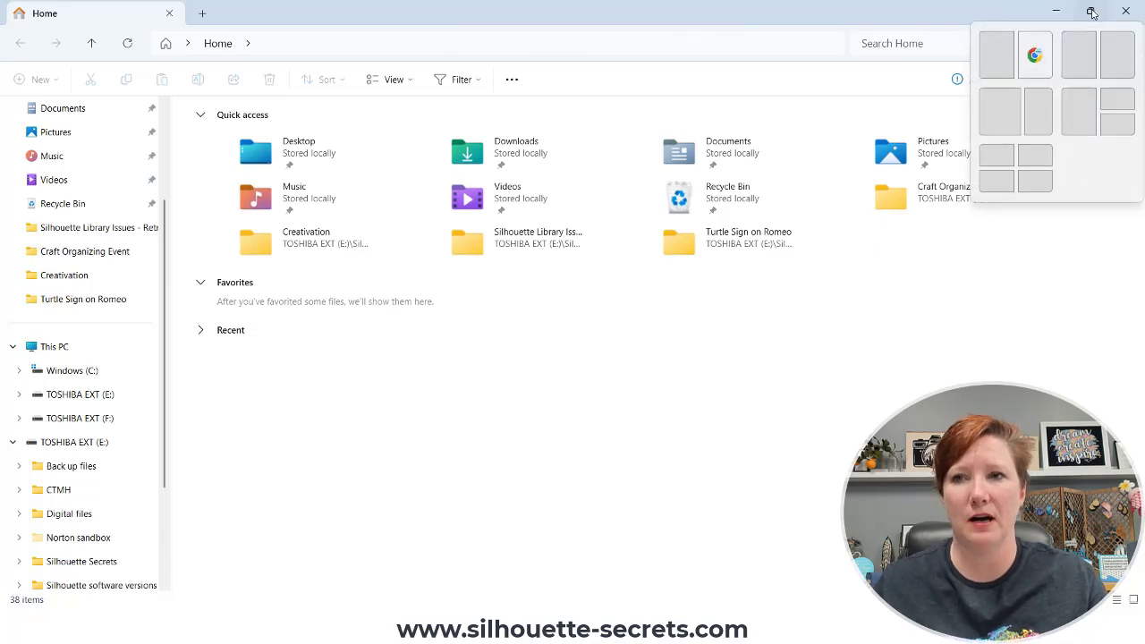
pyautogui.click(75, 371)
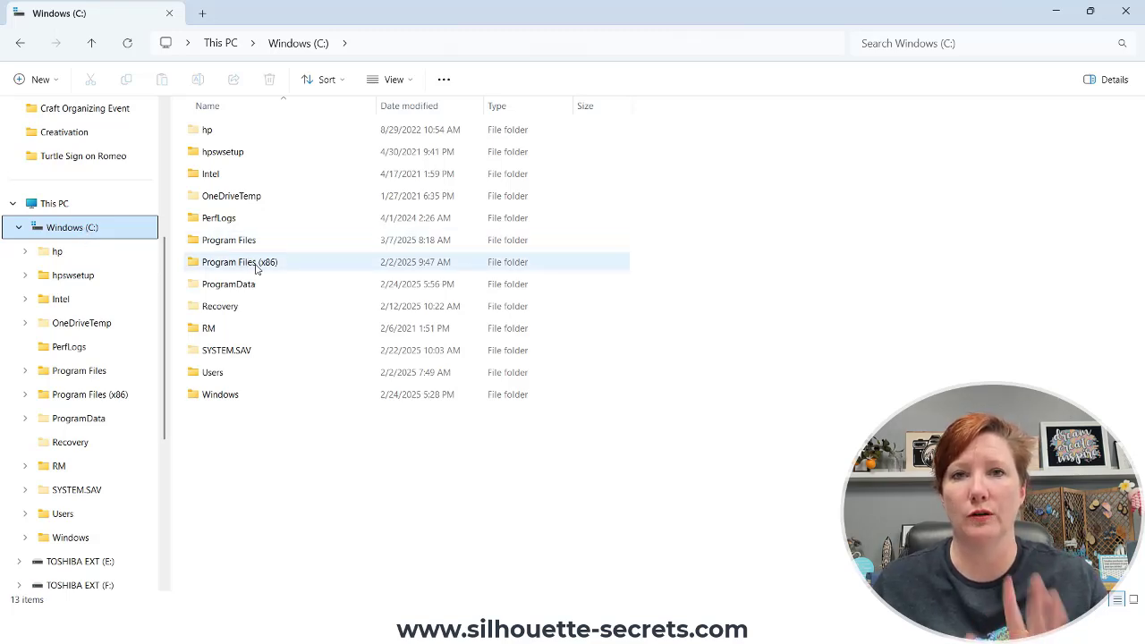
pyautogui.moveTo(257, 269)
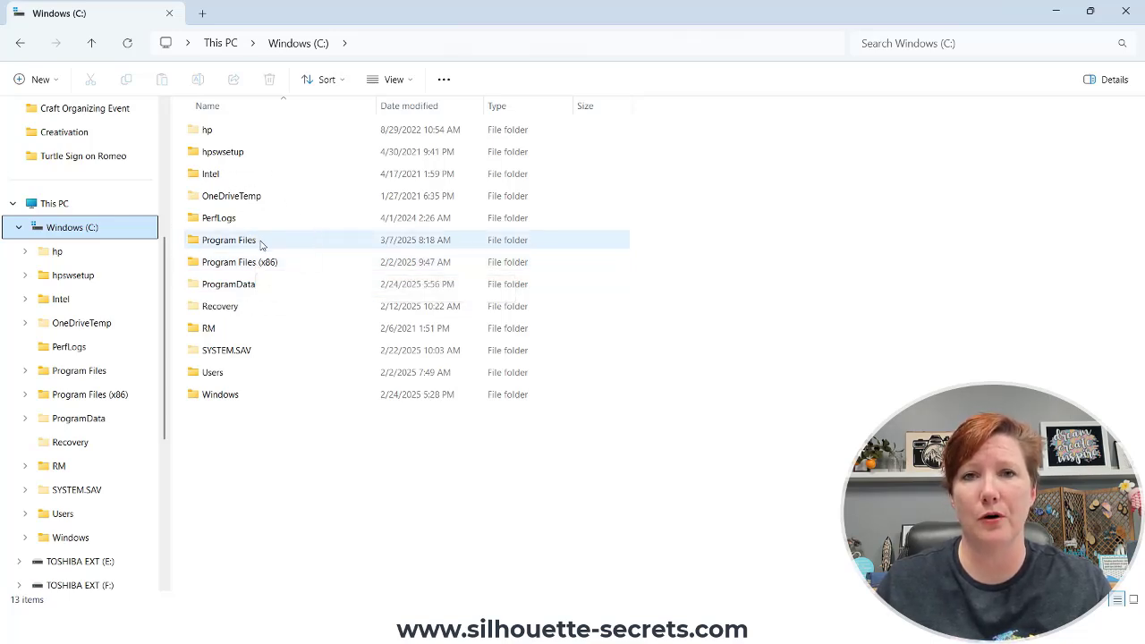
pyautogui.moveTo(260, 244)
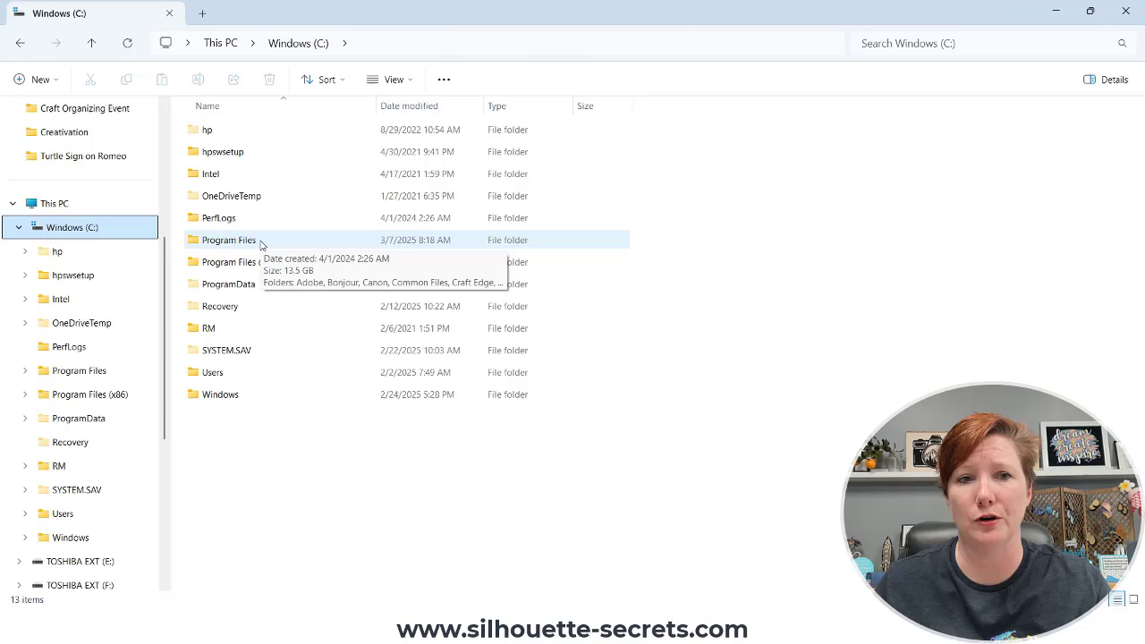
pyautogui.click(282, 267)
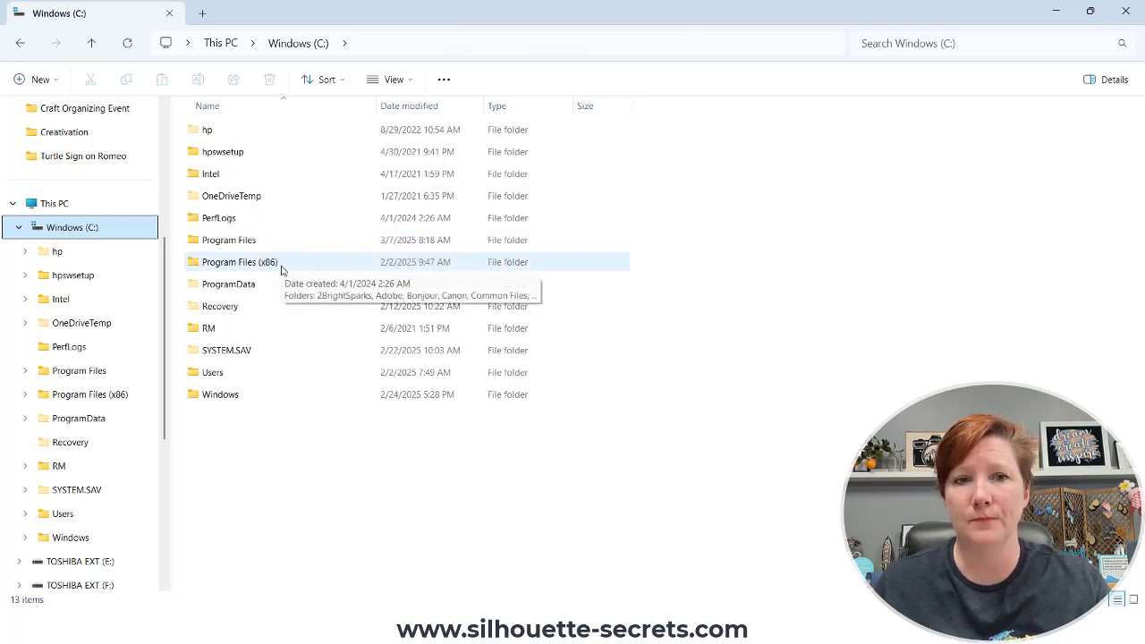
pyautogui.click(245, 241)
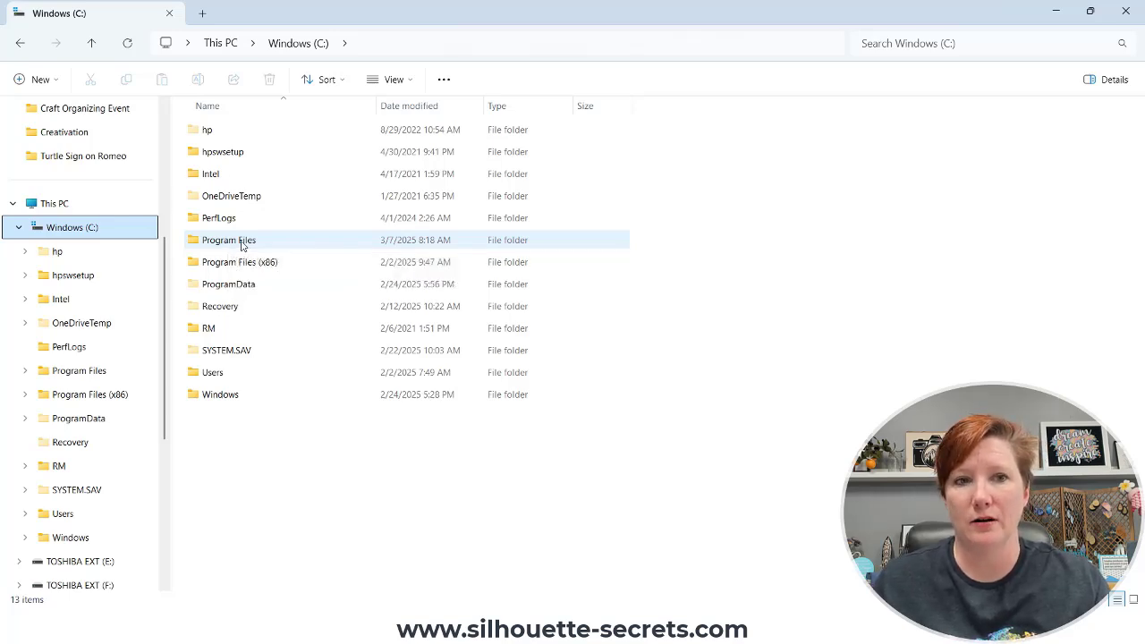
pyautogui.doubleClick(241, 246)
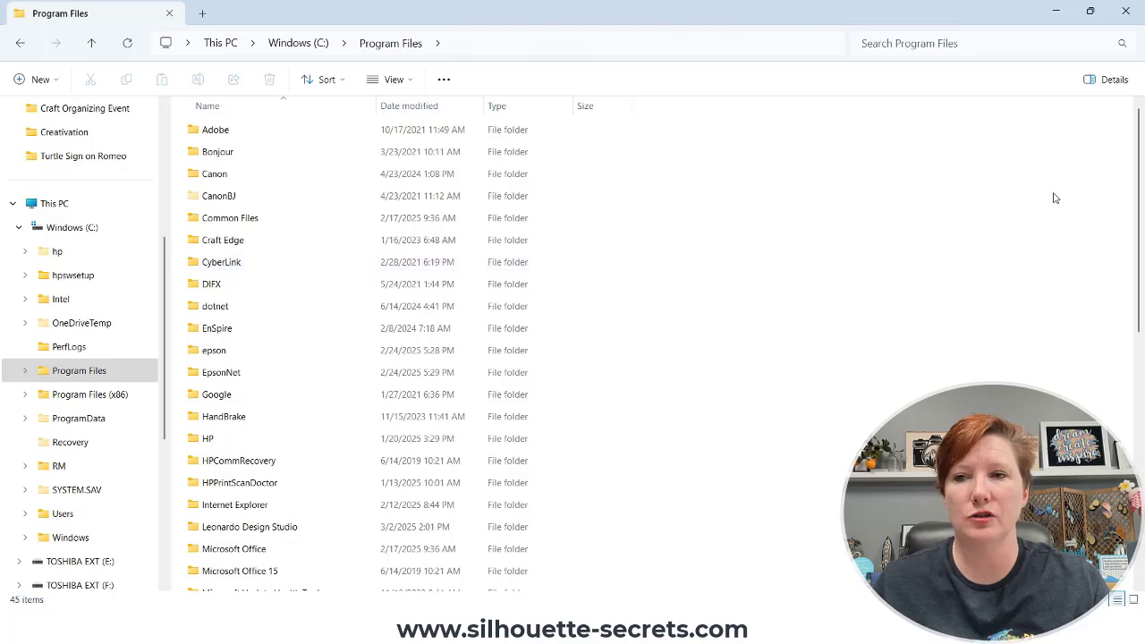
pyautogui.moveTo(1129, 168); pyautogui.dragTo(1077, 351)
pyautogui.click(238, 436)
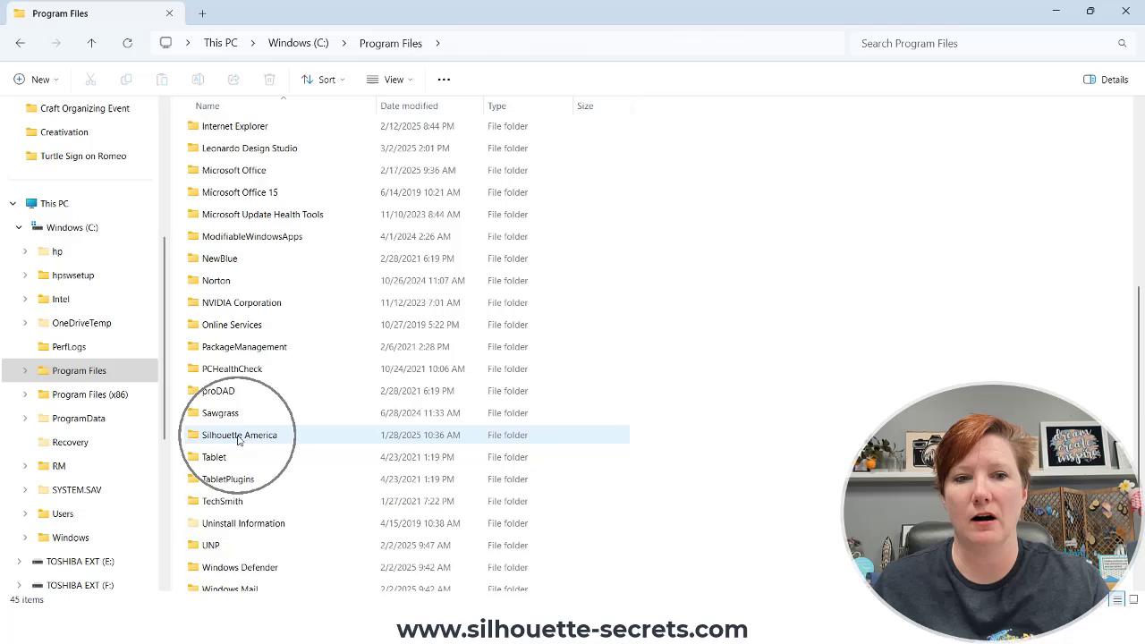
# Step: Copy the Silhouette Studio folder from Silhouette America and bring up the desktop menu to paste it
pyautogui.doubleClick(238, 437)
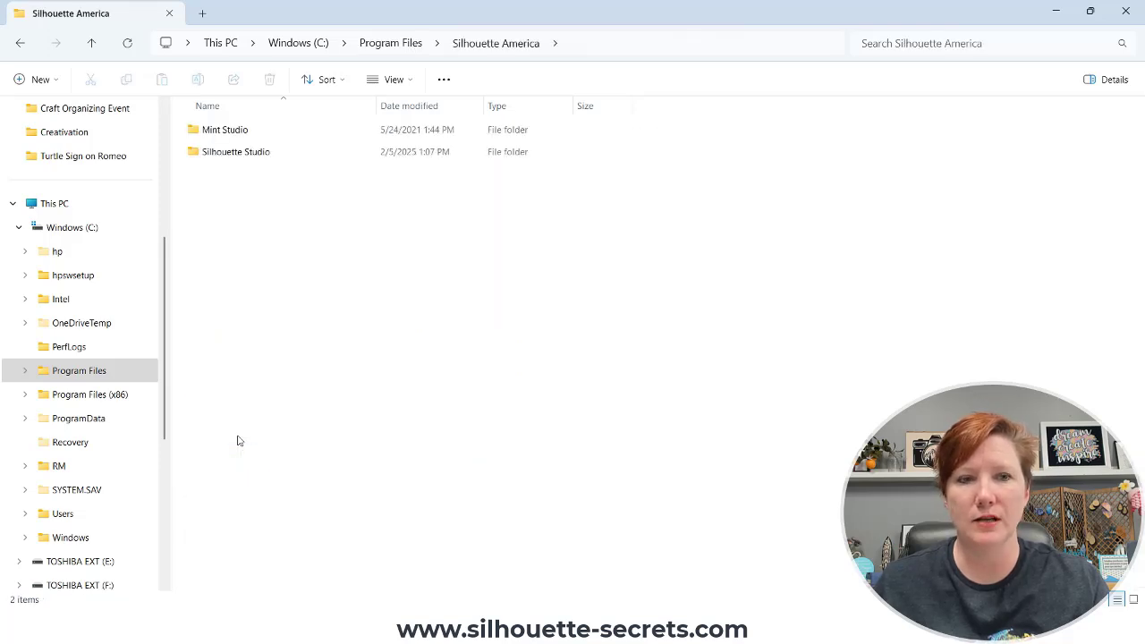
pyautogui.click(250, 153)
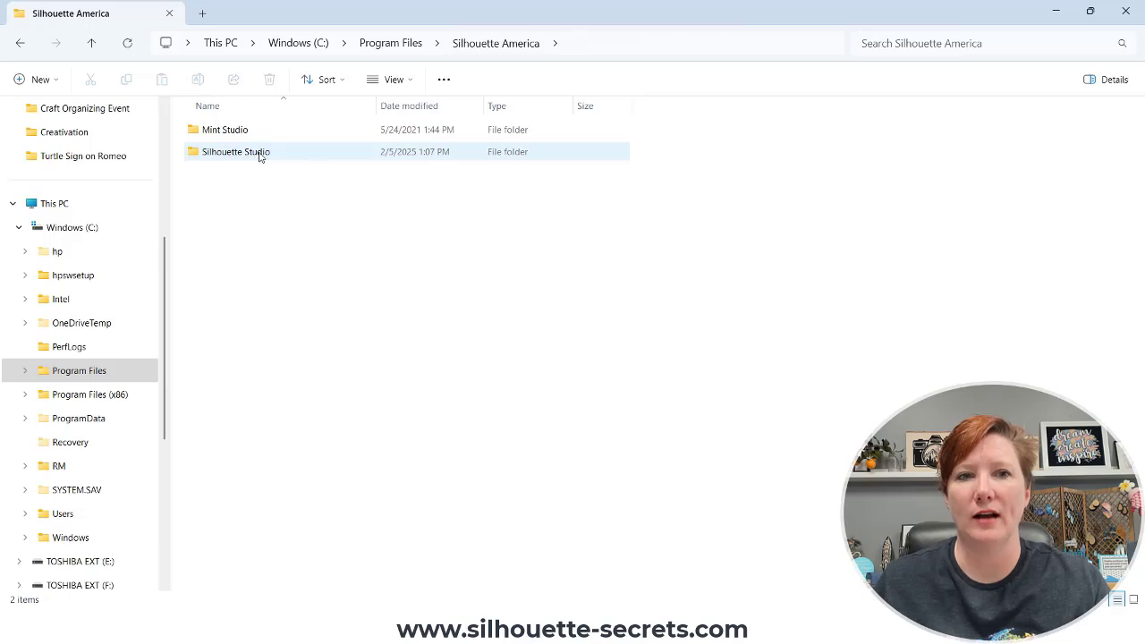
pyautogui.moveTo(259, 158)
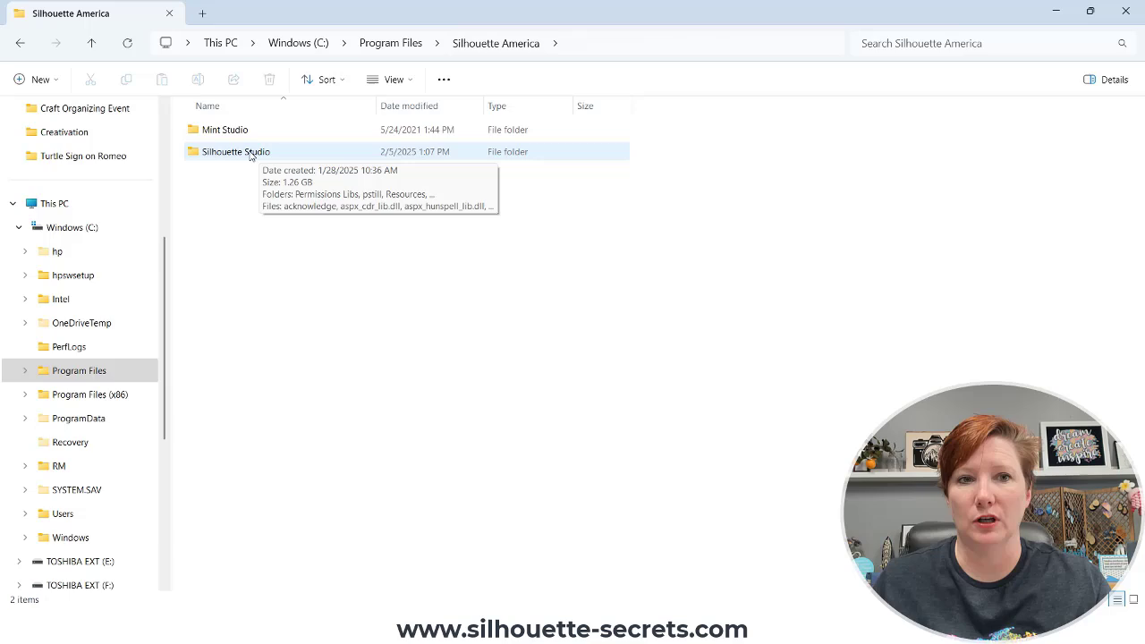
pyautogui.rightClick(251, 154)
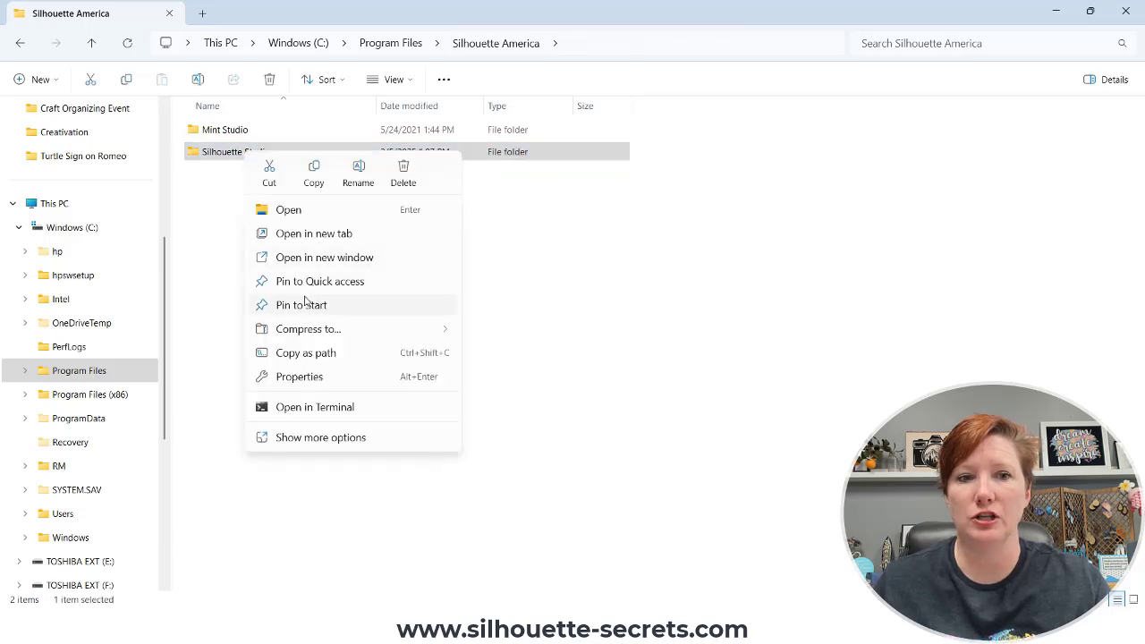
pyautogui.click(313, 173)
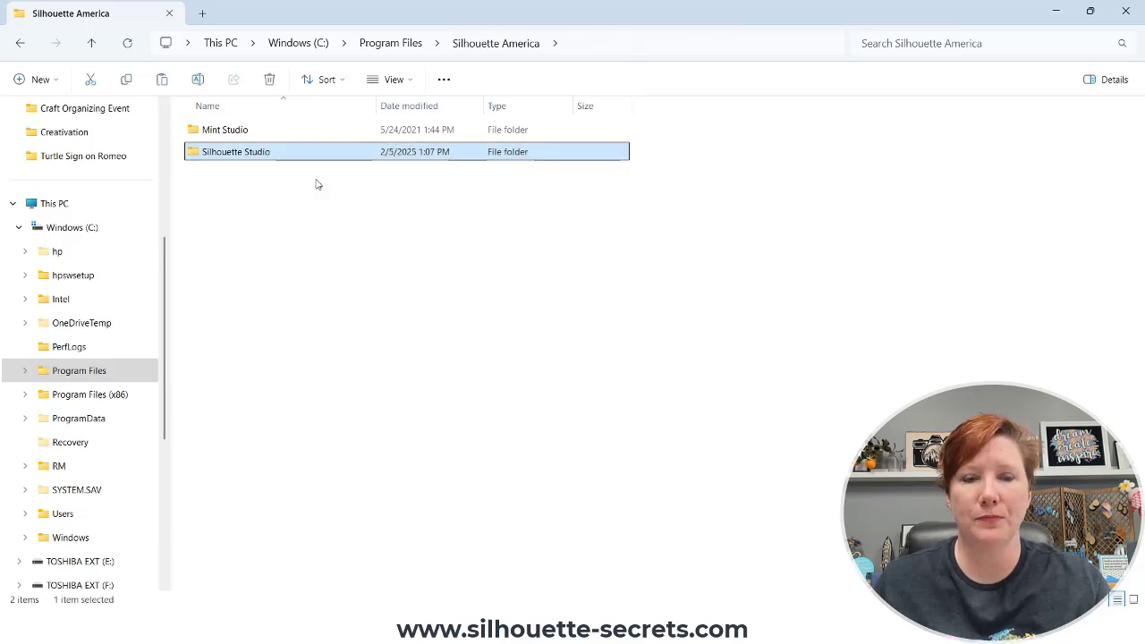
pyautogui.click(1057, 13)
pyautogui.rightClick(981, 270)
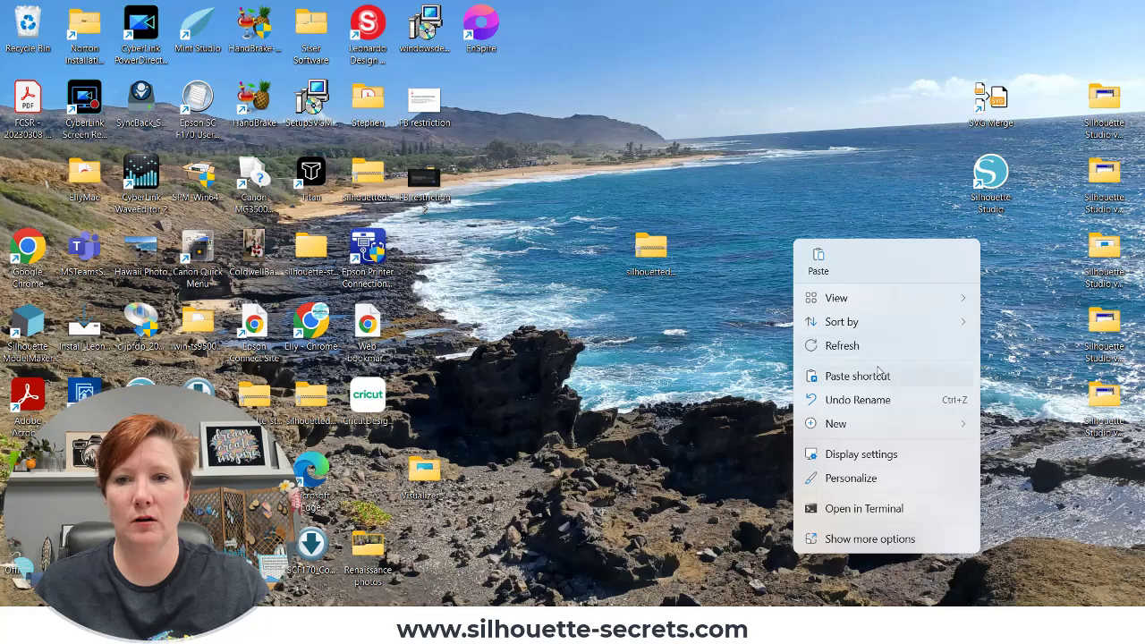
# Step: Paste the folder onto the desktop beside the version folders and rename it with 'v4.5.812'
pyautogui.click(1003, 304)
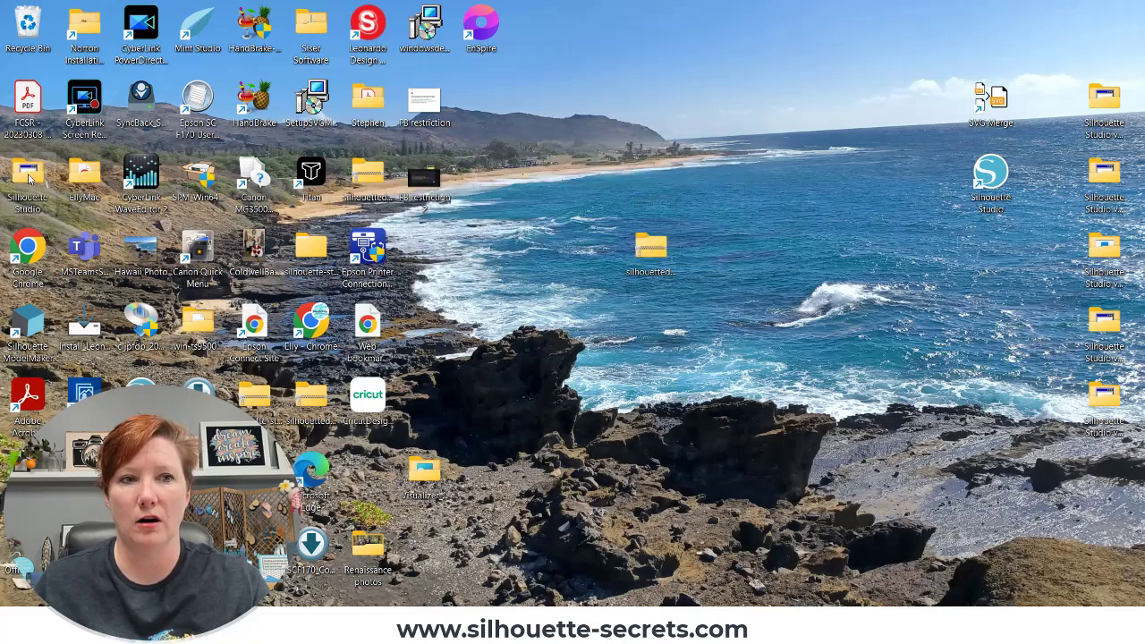
pyautogui.moveTo(29, 178); pyautogui.dragTo(1041, 404)
pyautogui.click(1048, 436)
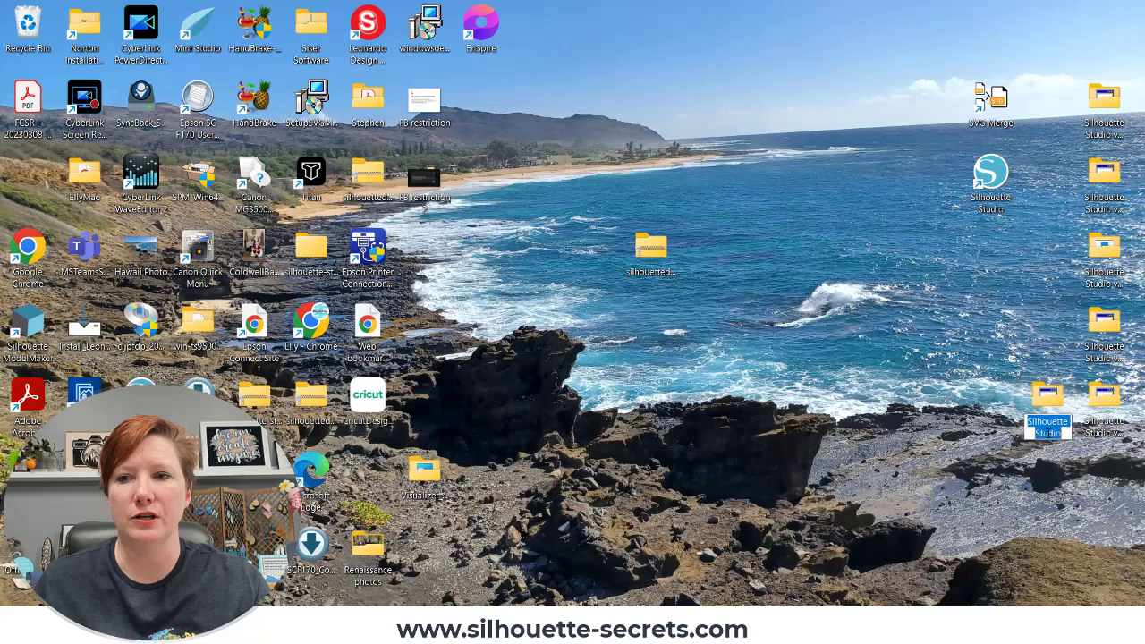
pyautogui.click(1064, 433)
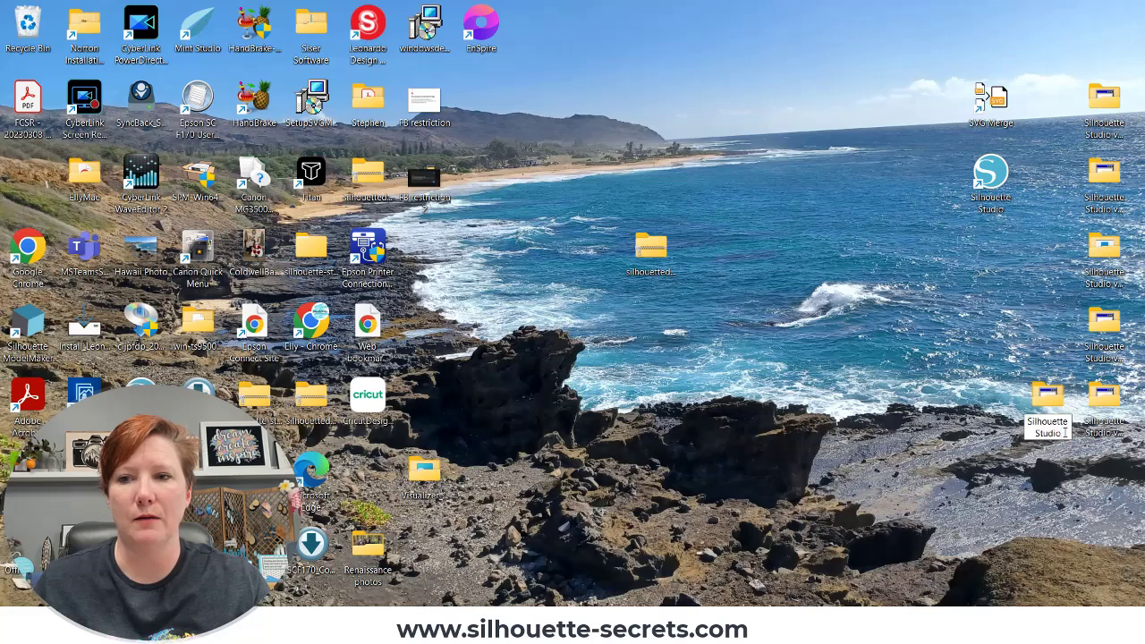
pyautogui.write('v4')
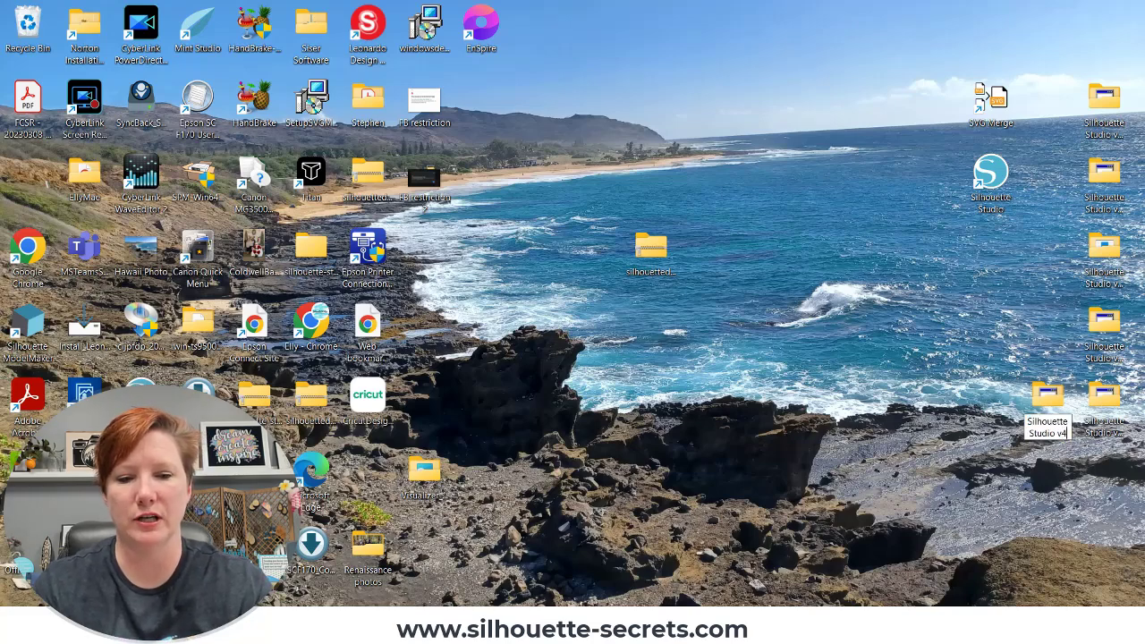
pyautogui.write('.5.8')
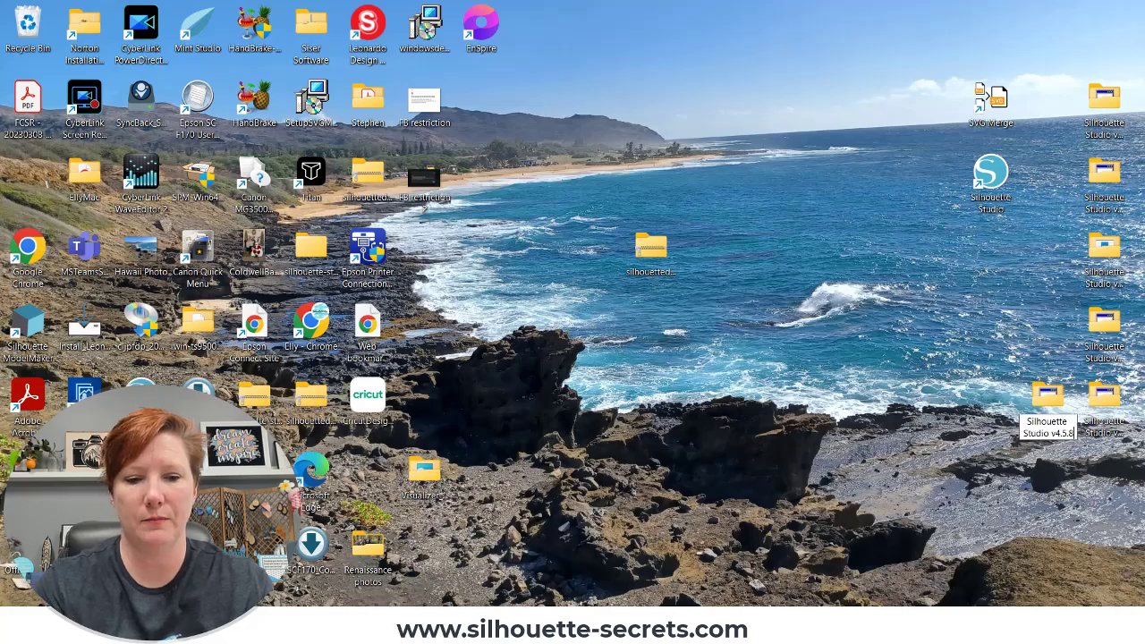
pyautogui.write('12')
pyautogui.press('Return')
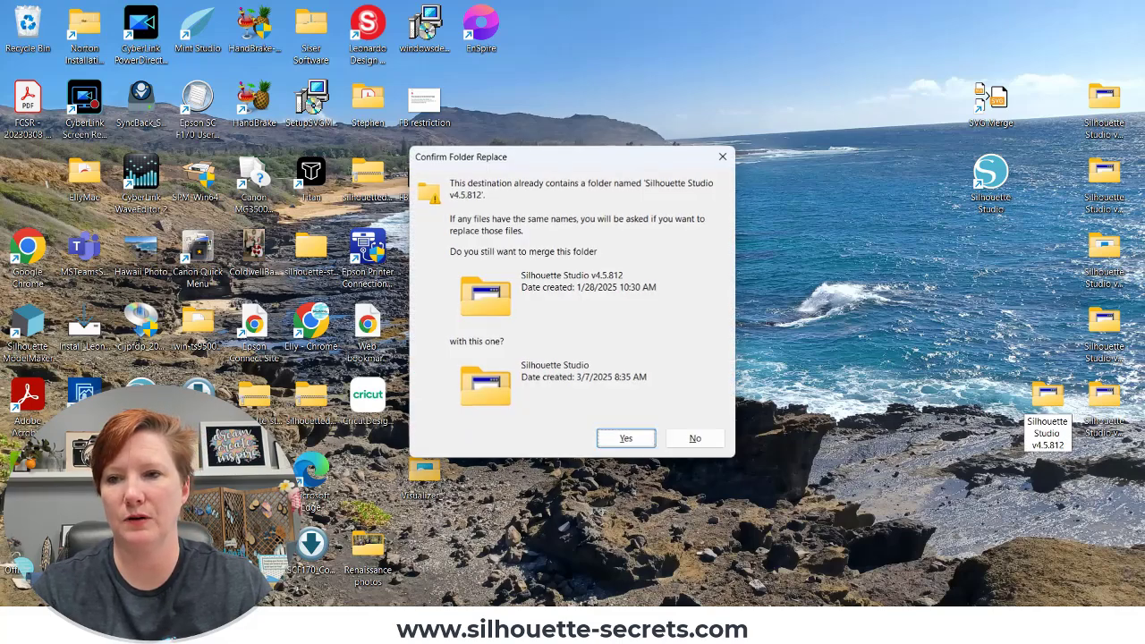
# Step: Decline the folder replace and rename it 'Silhouette Studio v4.581' instead
pyautogui.click(695, 439)
pyautogui.click(1065, 431)
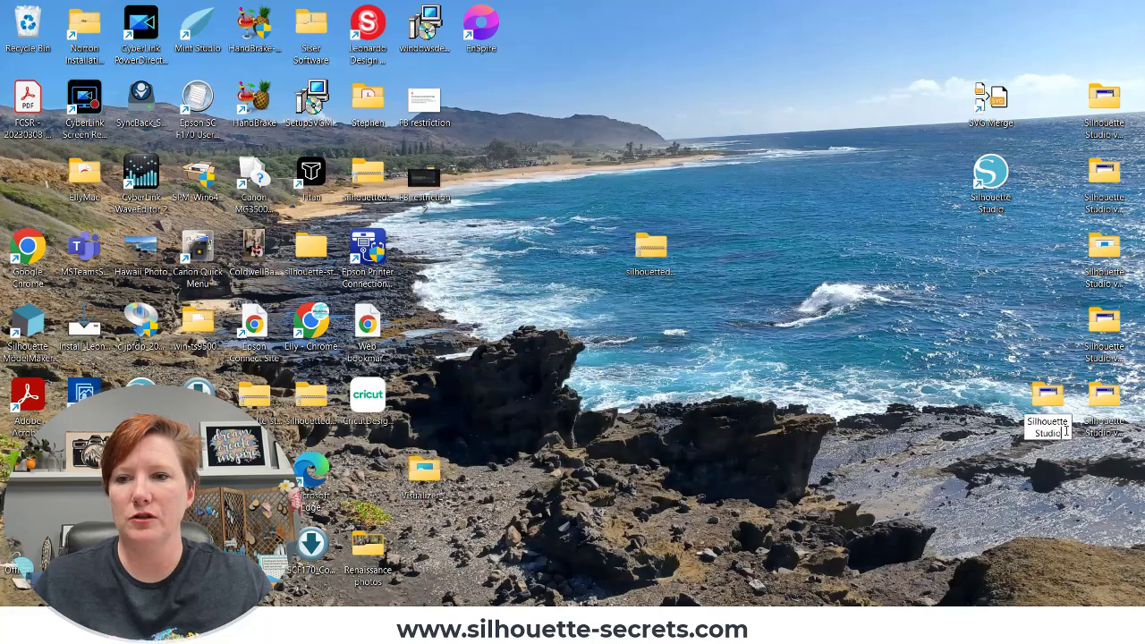
pyautogui.write('v4.58')
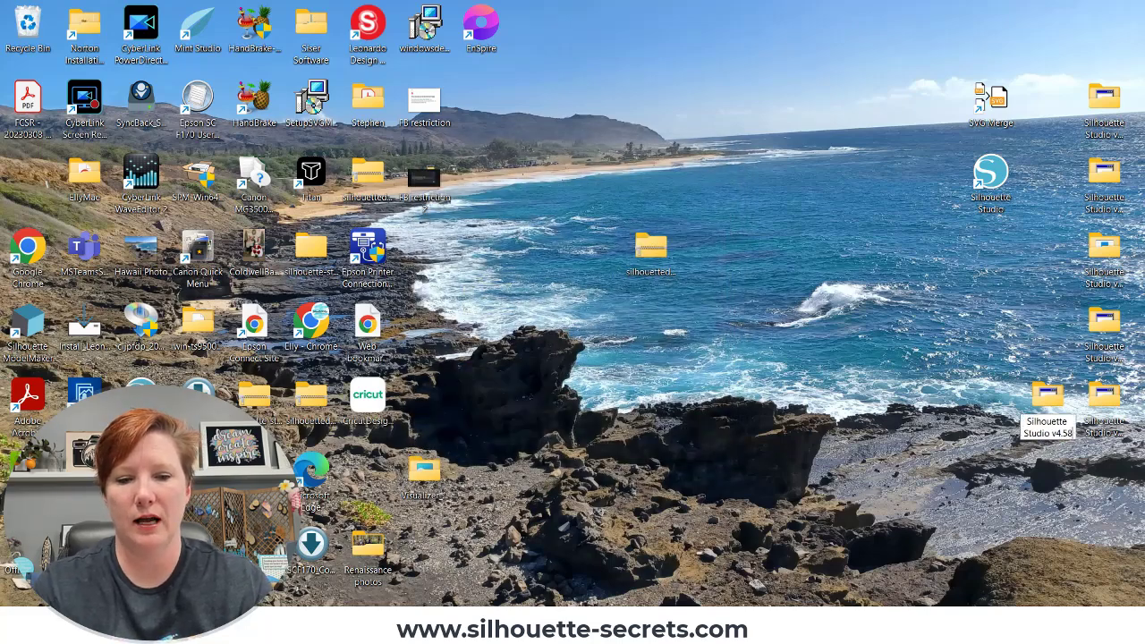
pyautogui.write('1')
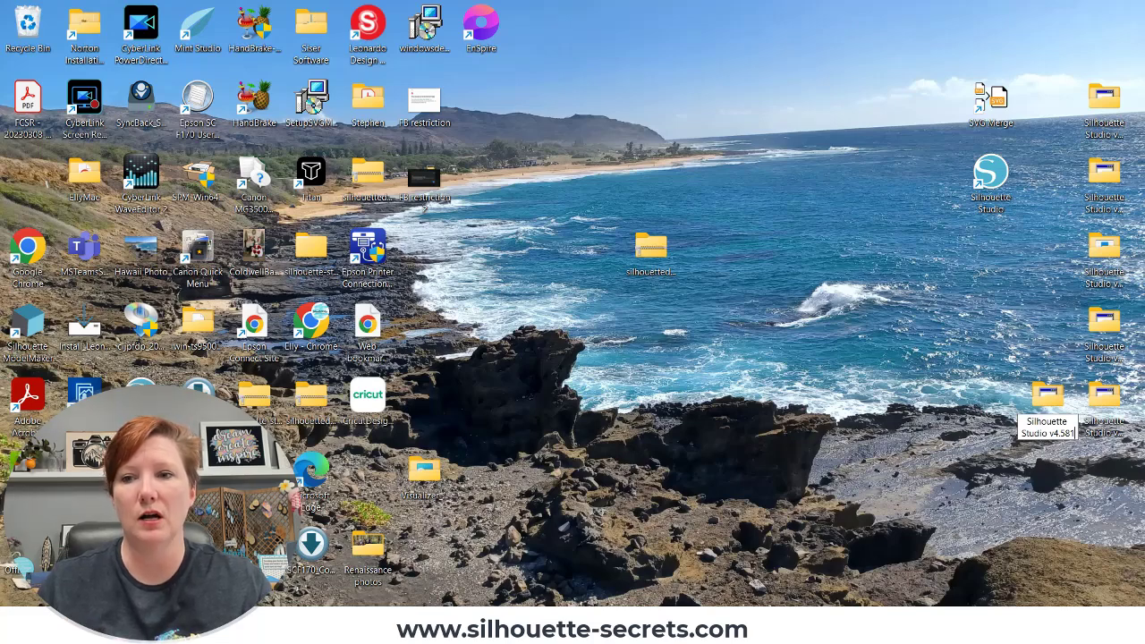
pyautogui.click(1053, 461)
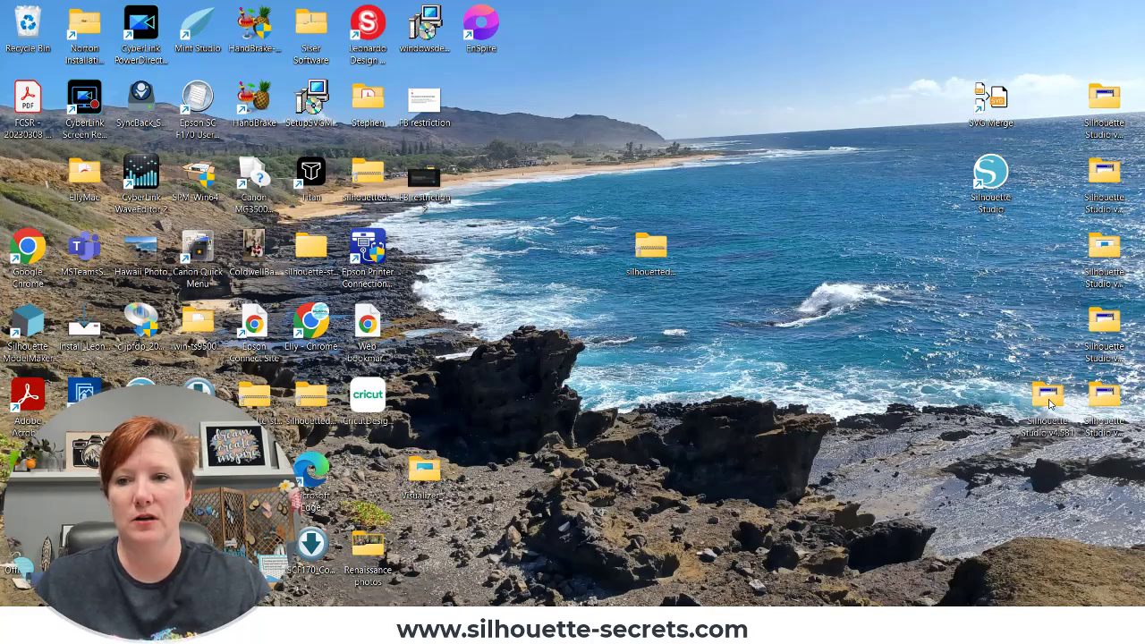
pyautogui.click(1107, 438)
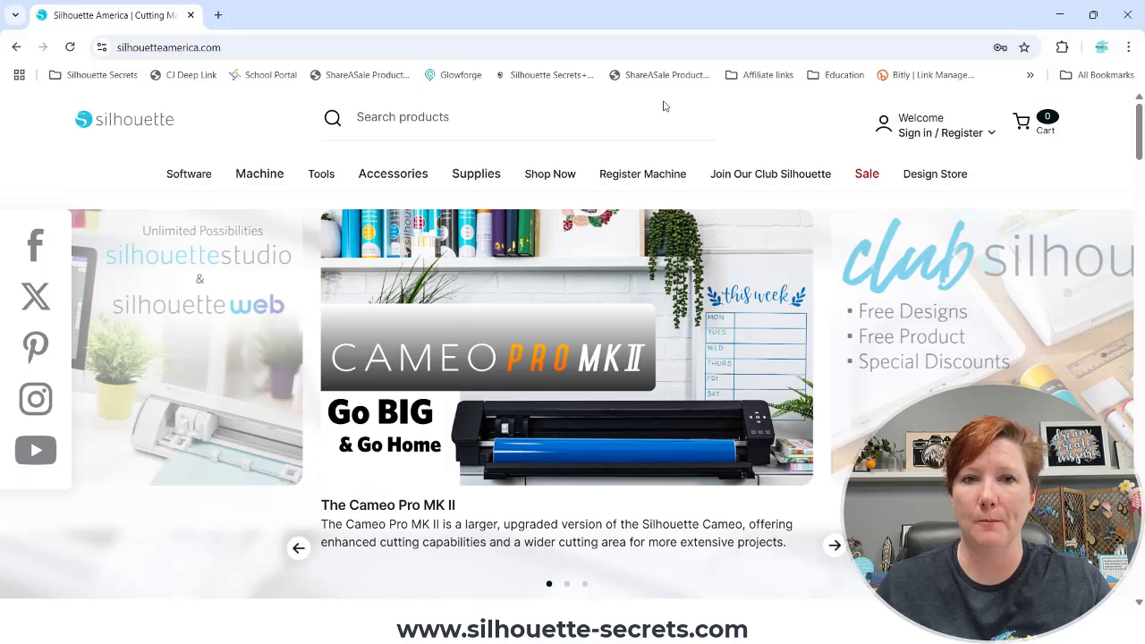
# Step: Open the Software page's Legacy versions list and scroll through the Silhouette Studio versions
pyautogui.click(186, 179)
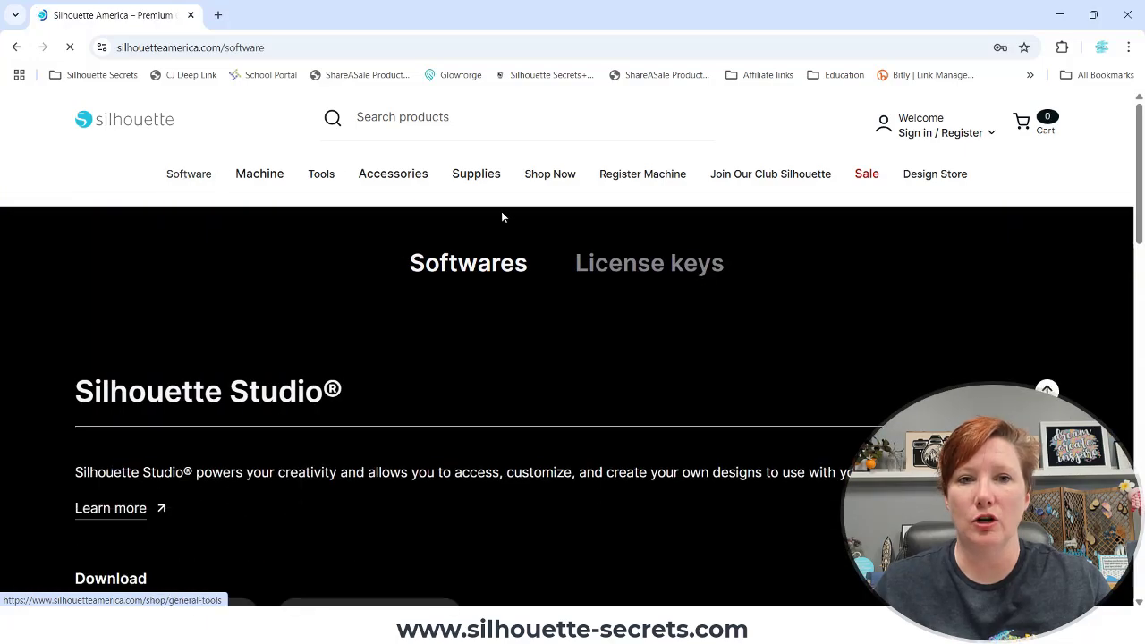
pyautogui.moveTo(1140, 123); pyautogui.dragTo(1139, 167)
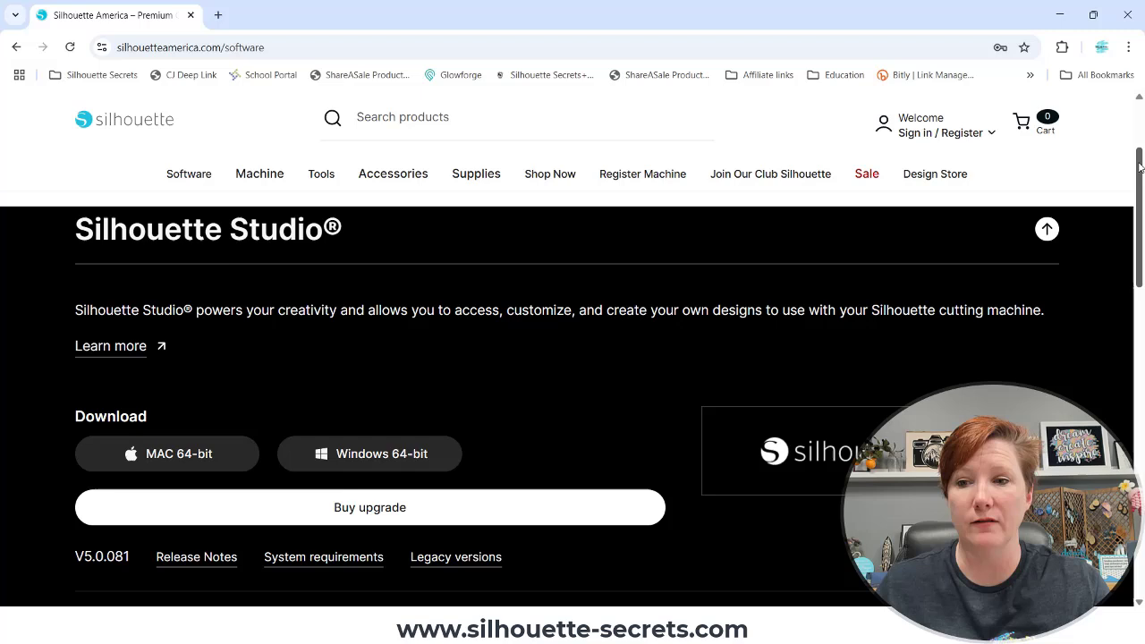
pyautogui.click(462, 561)
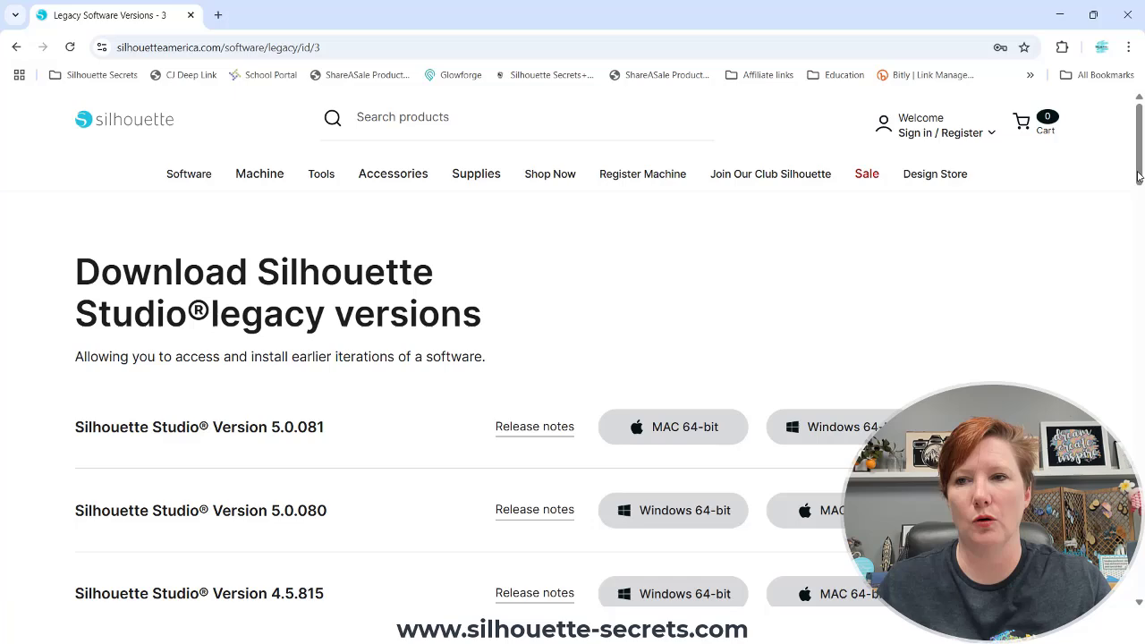
pyautogui.moveTo(1140, 133); pyautogui.dragTo(1140, 166)
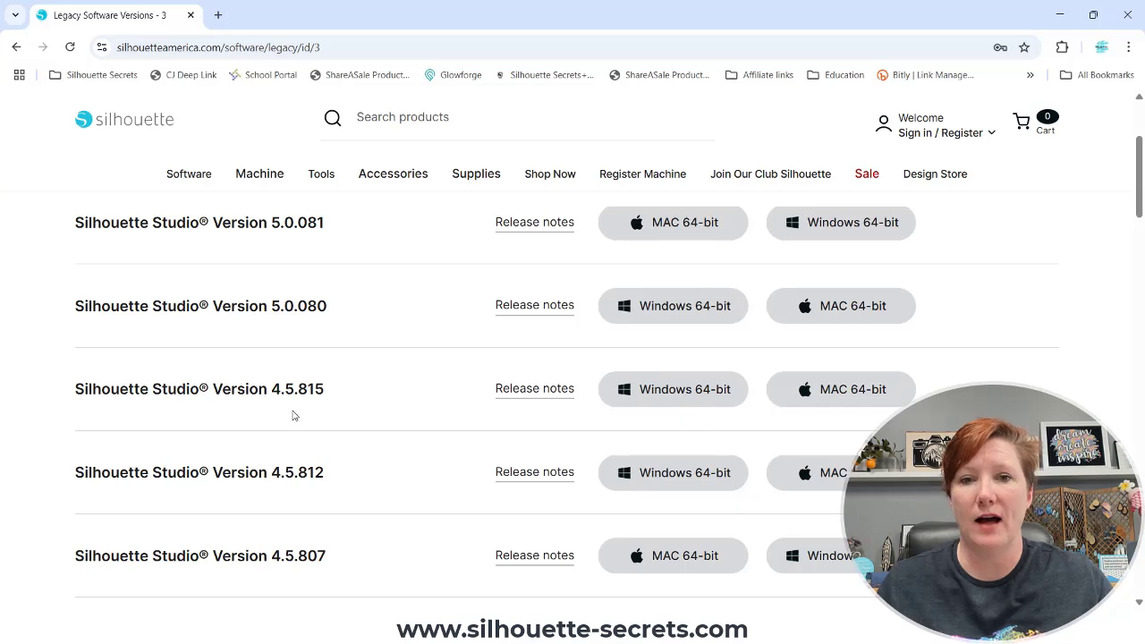
# Step: Request the Windows 64-bit download of version 4.5.815, passing the reCAPTCHA check
pyautogui.click(712, 390)
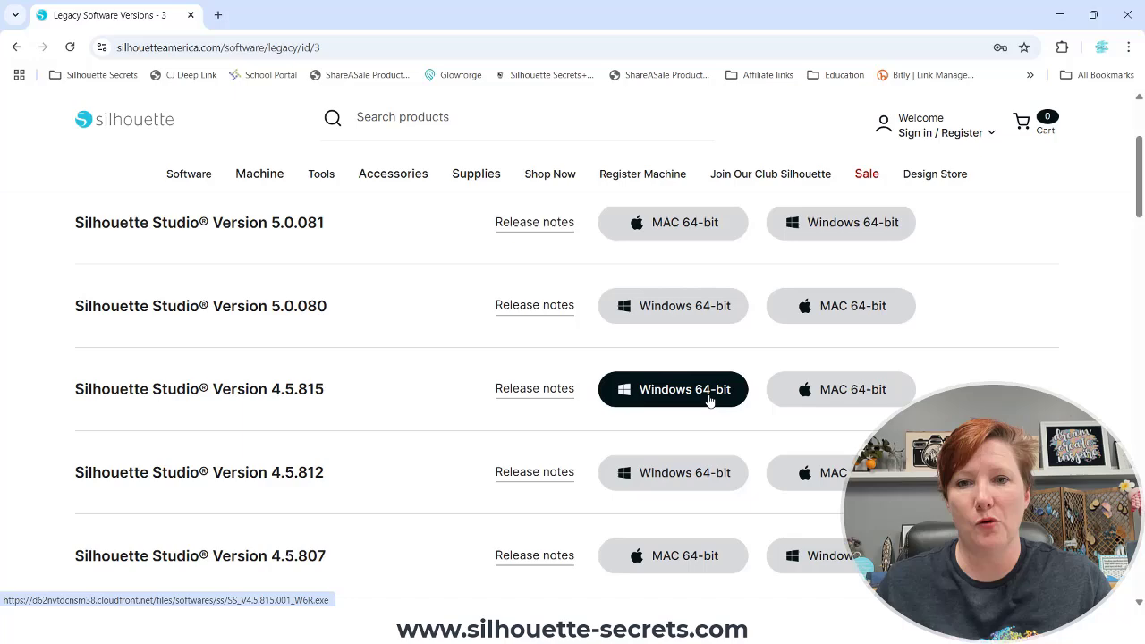
pyautogui.click(708, 398)
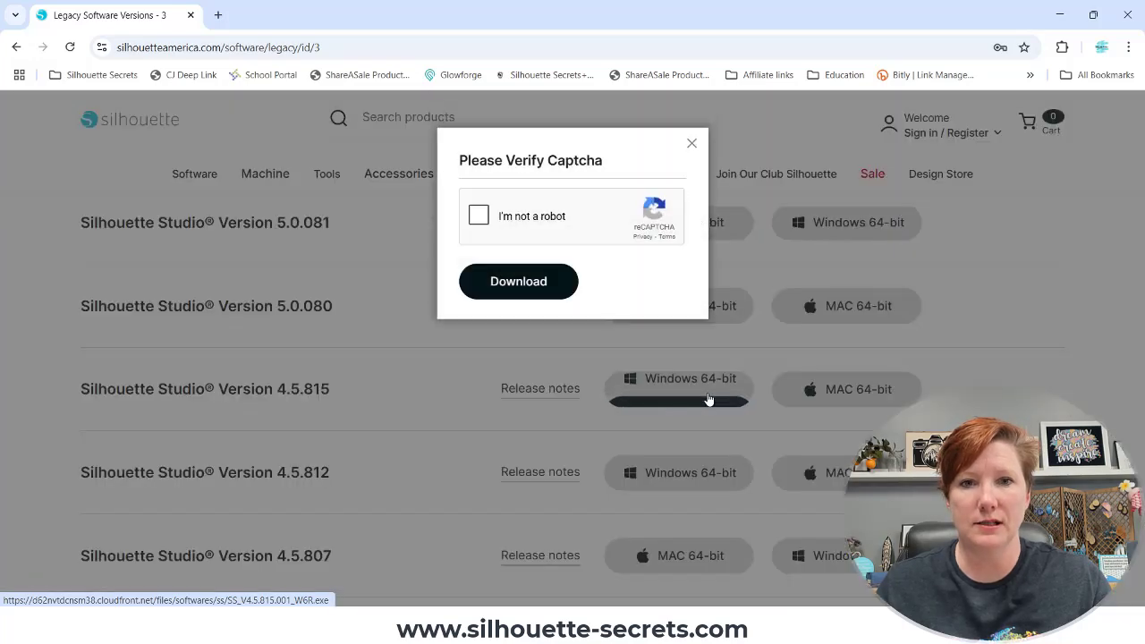
pyautogui.click(483, 217)
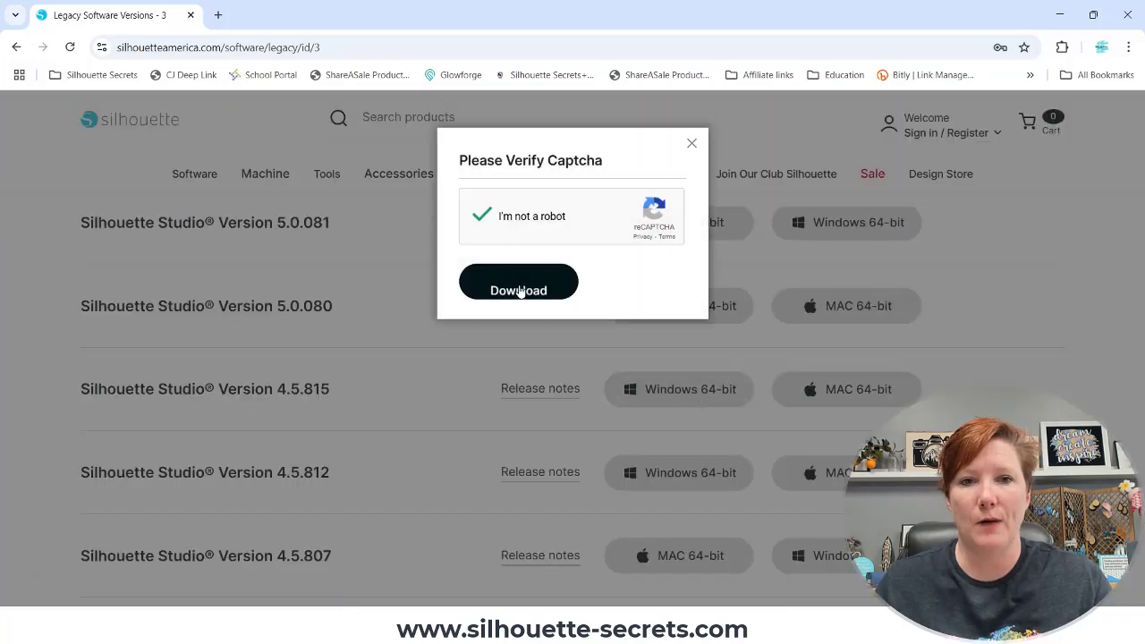
pyautogui.click(519, 285)
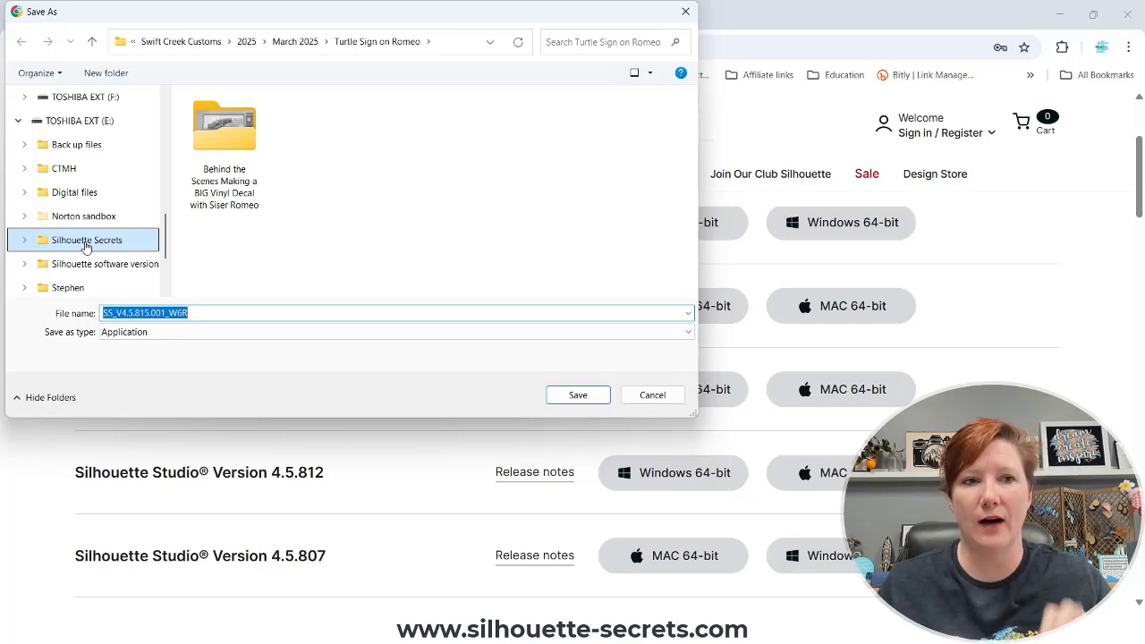
# Step: Save the 4.5.815 Windows installer to the Desktop and show it in its folder
pyautogui.scroll(5, 85, 214)
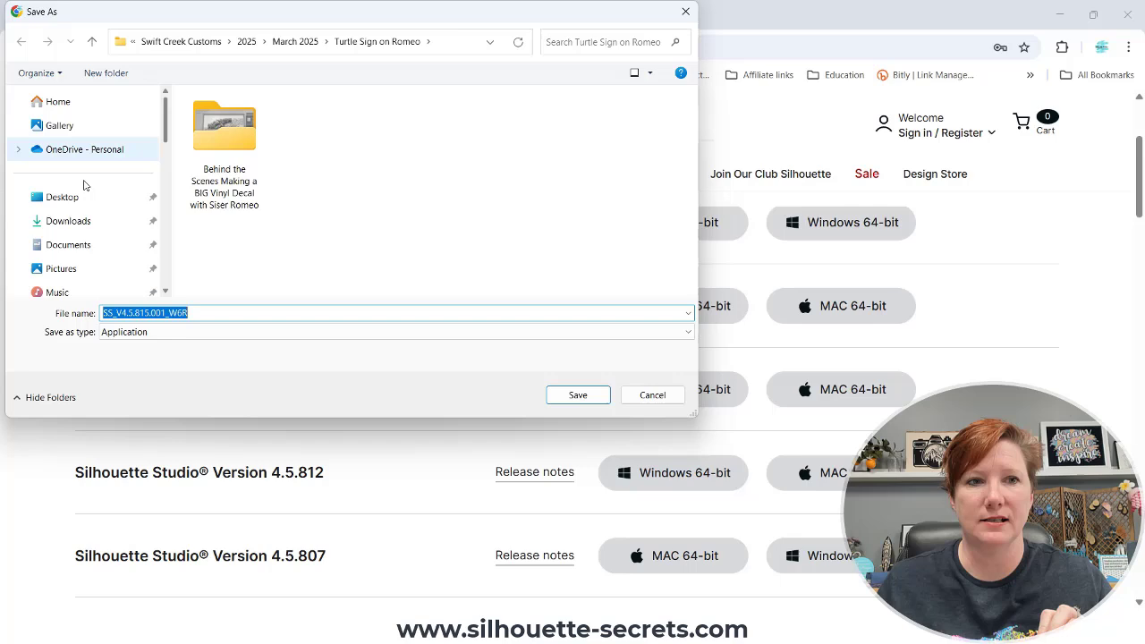
pyautogui.click(67, 196)
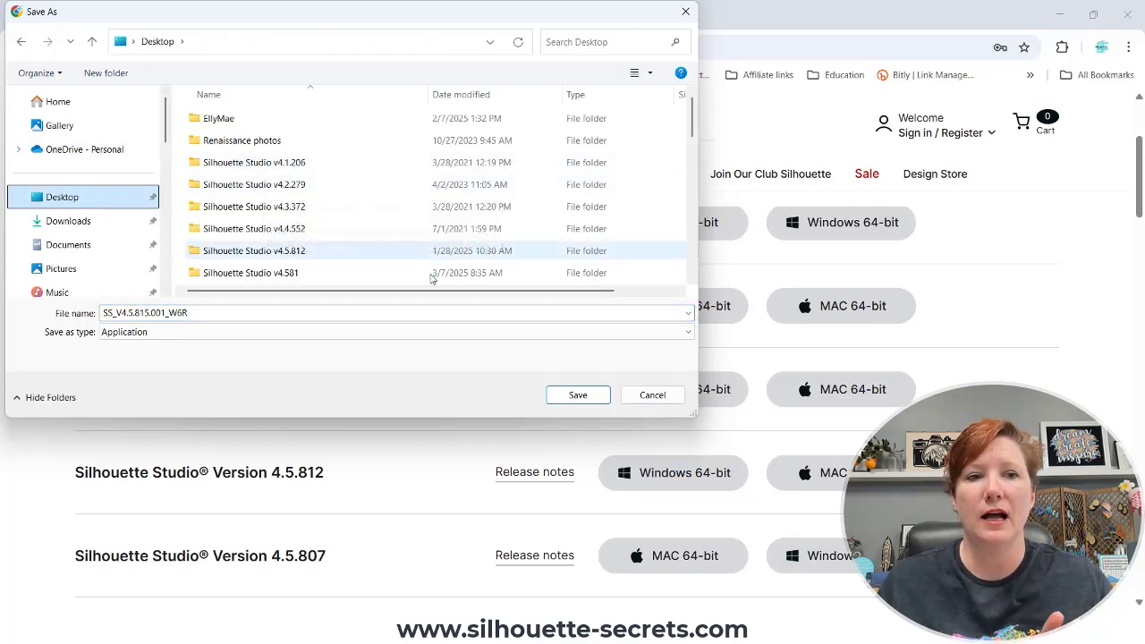
pyautogui.click(570, 396)
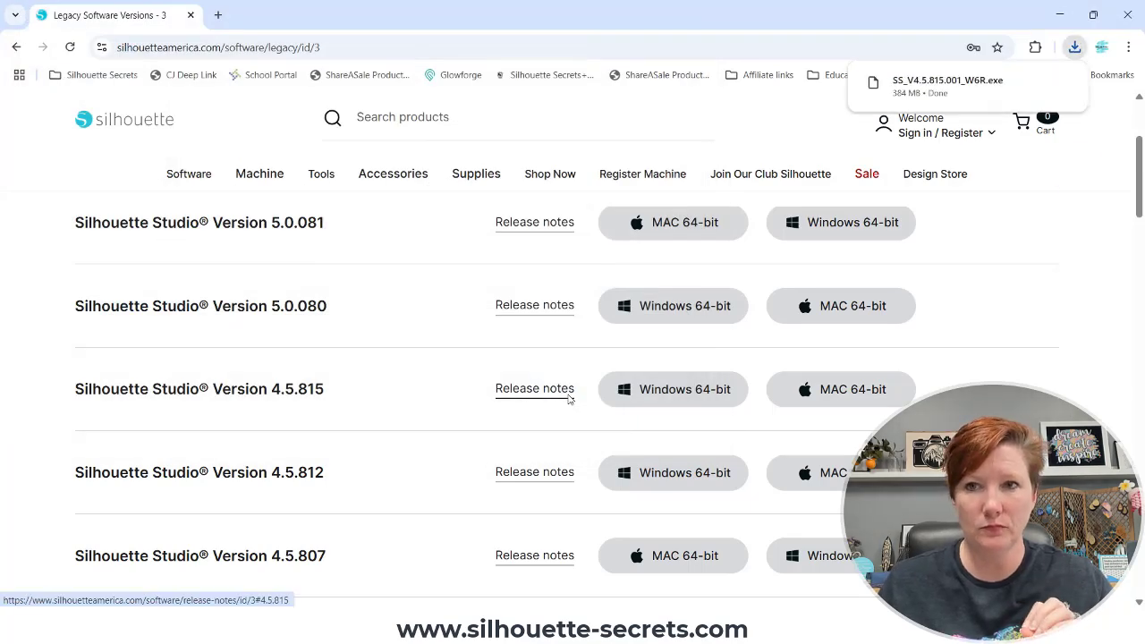
pyautogui.moveTo(1037, 88)
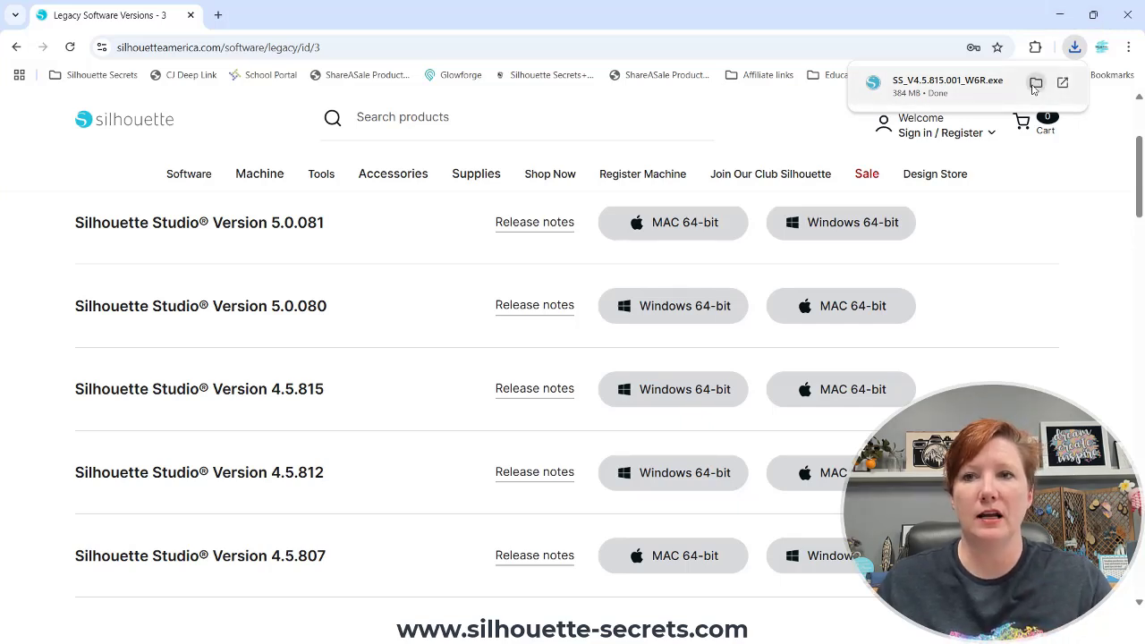
pyautogui.click(1034, 87)
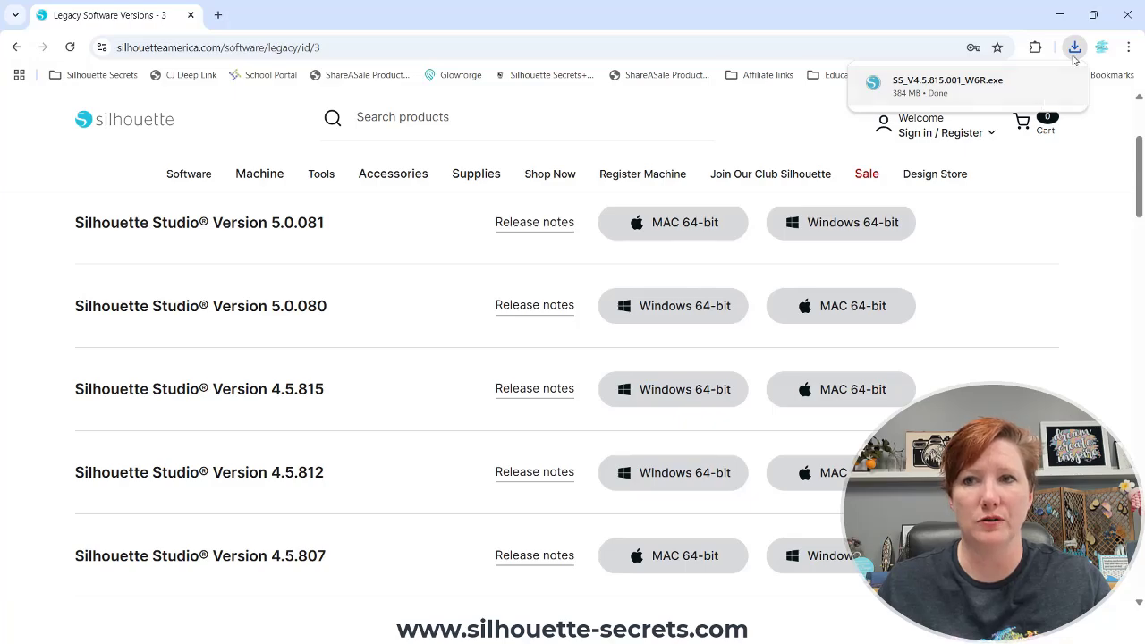
# Step: Place the SS_V4.5.815 installer next to the Silhouette Studio shortcut and run it
pyautogui.click(1059, 15)
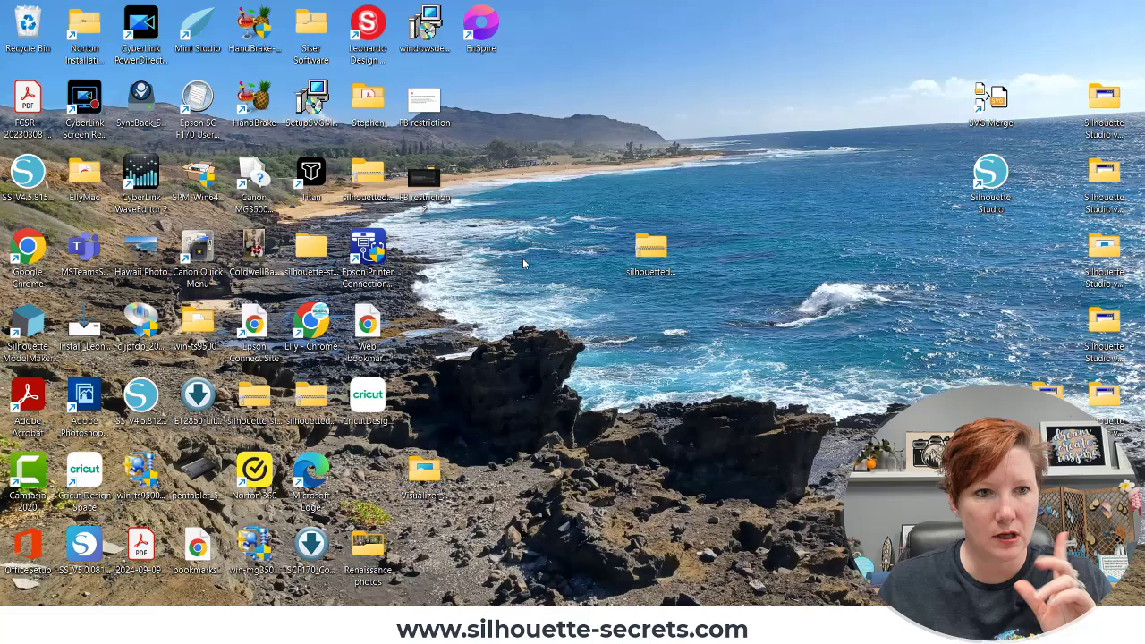
pyautogui.click(32, 177)
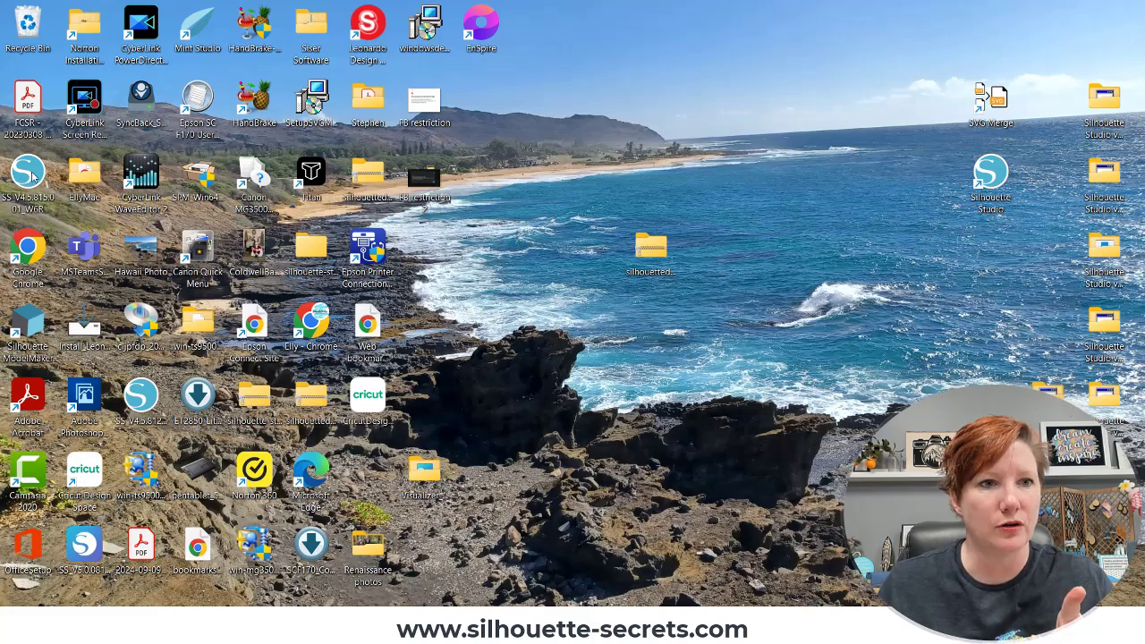
pyautogui.moveTo(33, 177); pyautogui.dragTo(949, 215)
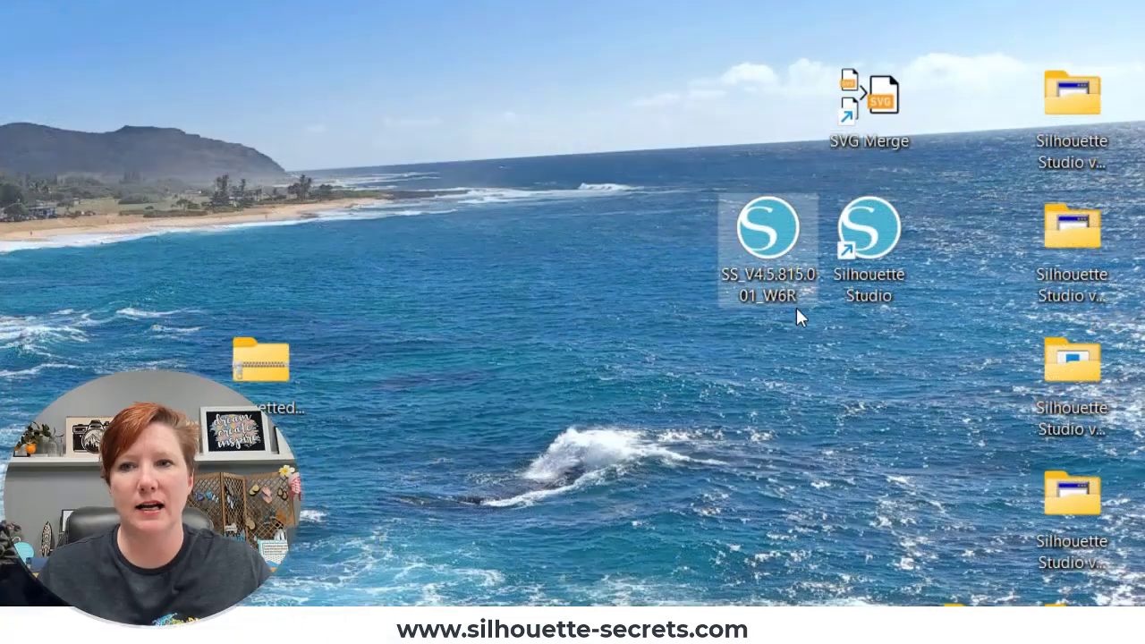
pyautogui.moveTo(784, 303)
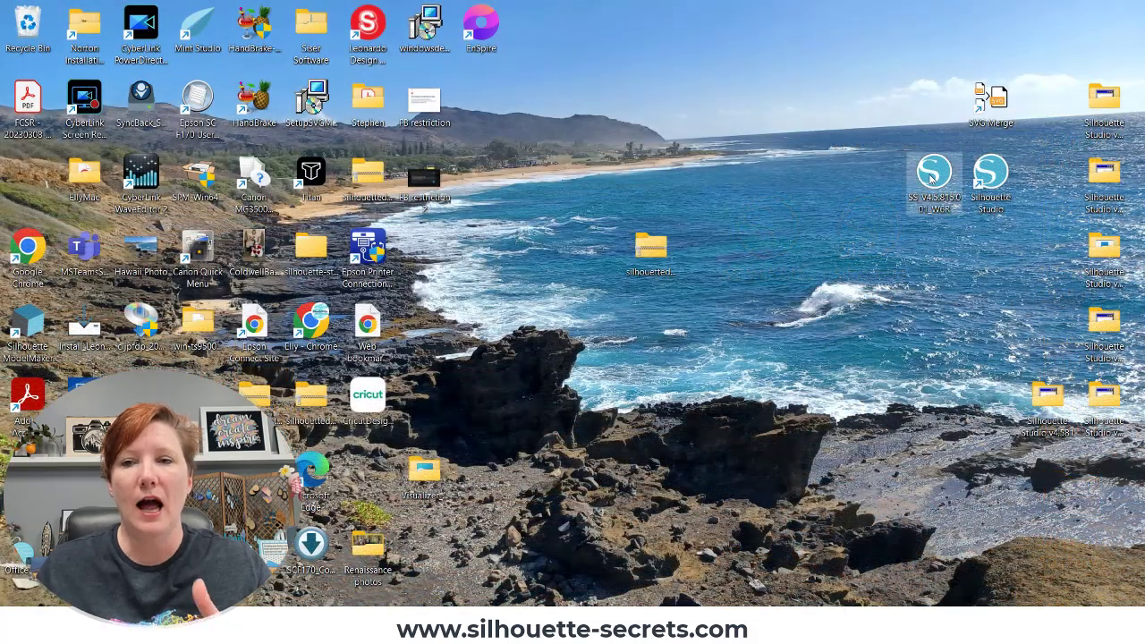
pyautogui.doubleClick(933, 174)
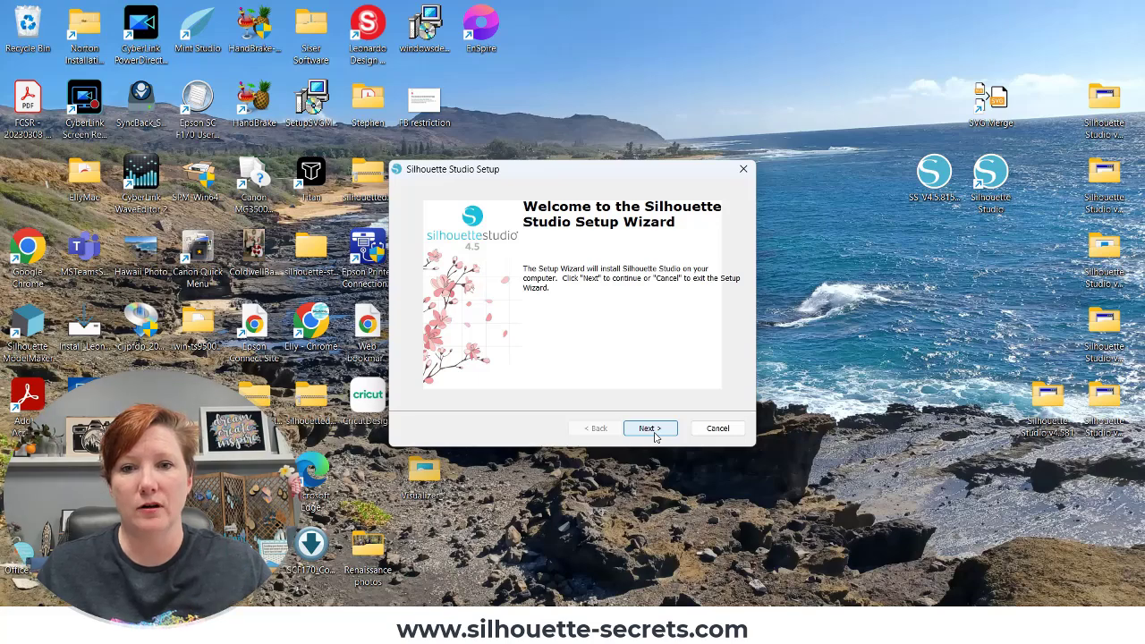
# Step: Keep the default folder C:\Program Files\Silhouette America\Silhouette Studio\ and run the installation
pyautogui.click(650, 428)
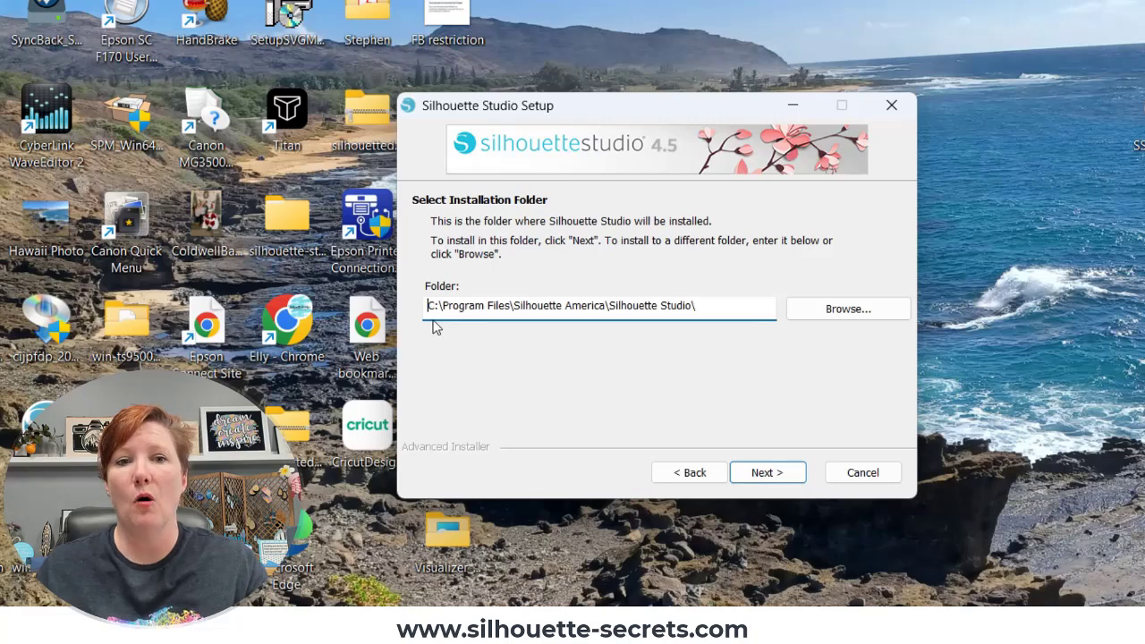
pyautogui.click(433, 309)
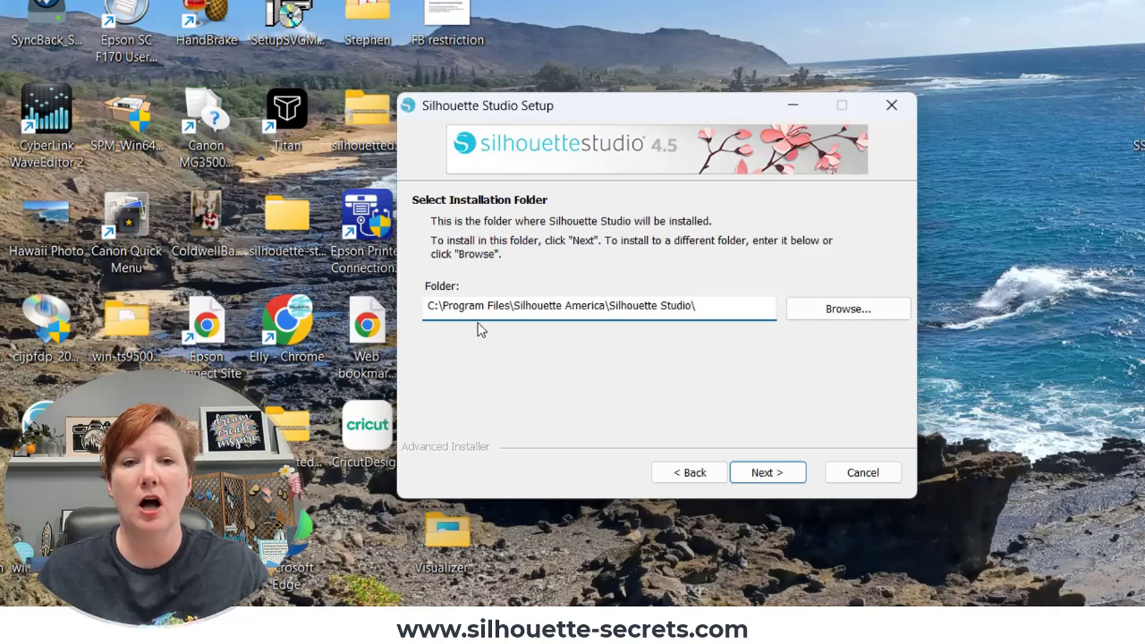
pyautogui.click(471, 322)
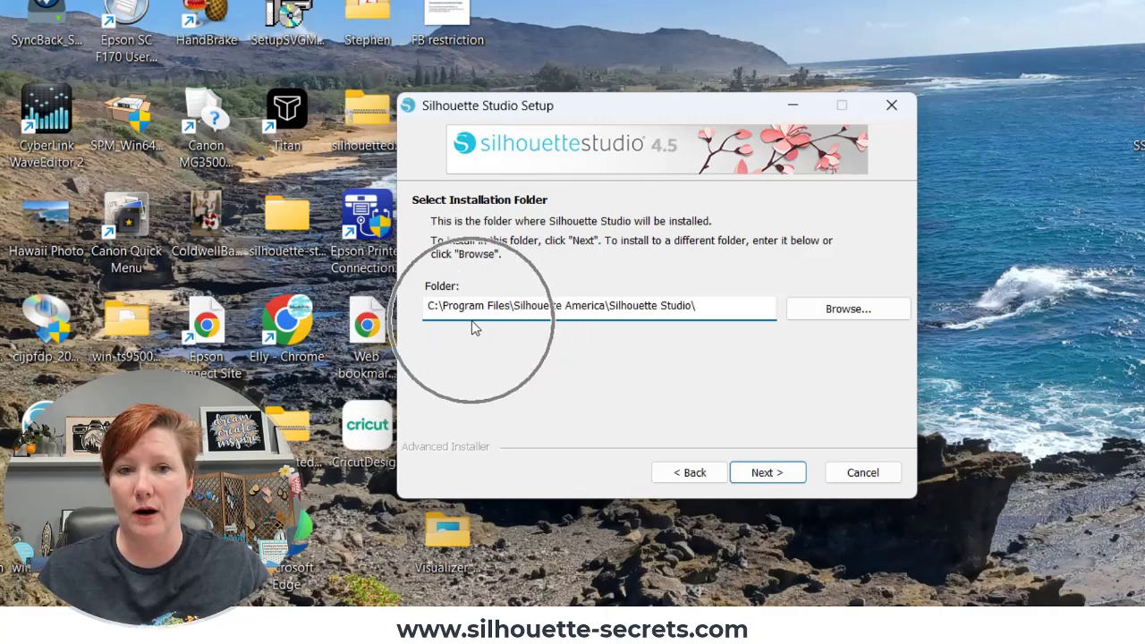
pyautogui.click(560, 324)
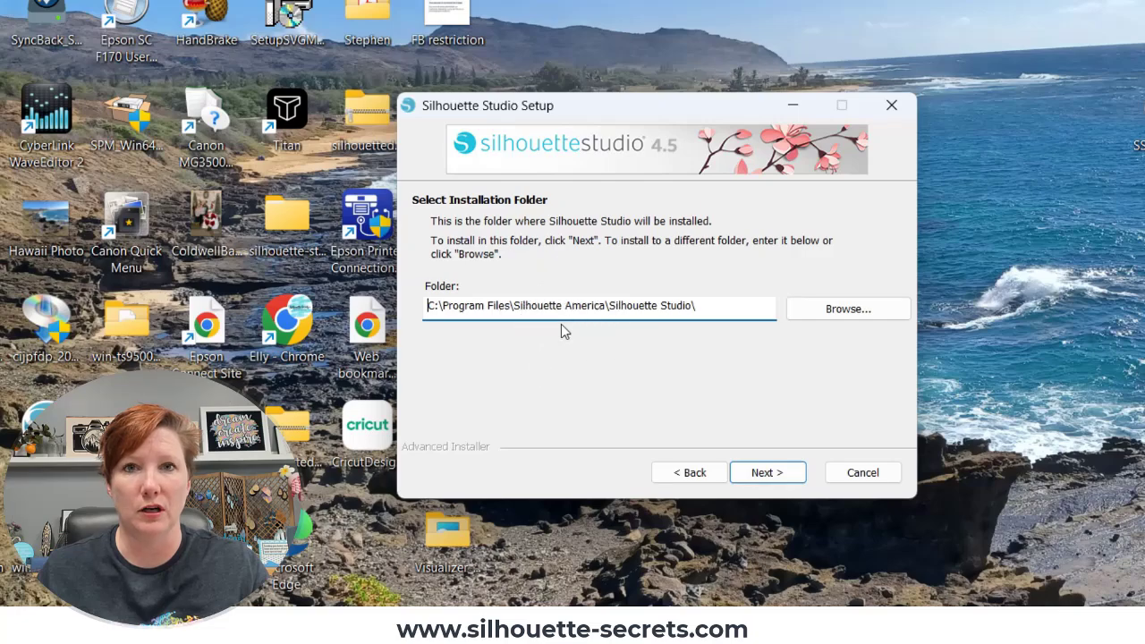
pyautogui.click(664, 326)
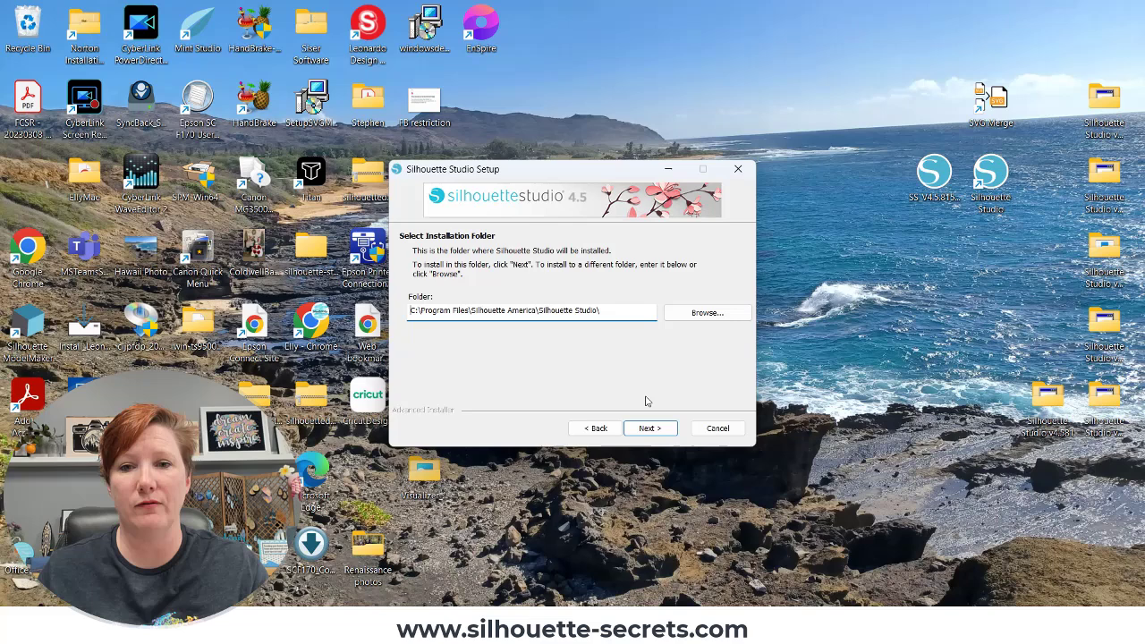
pyautogui.click(650, 429)
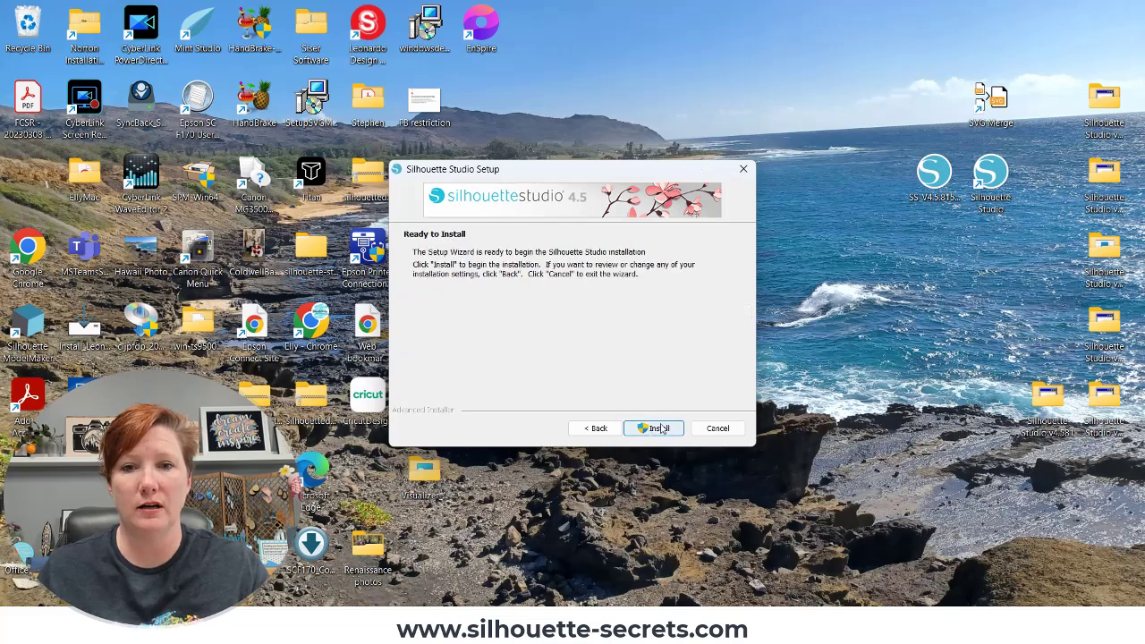
pyautogui.click(659, 433)
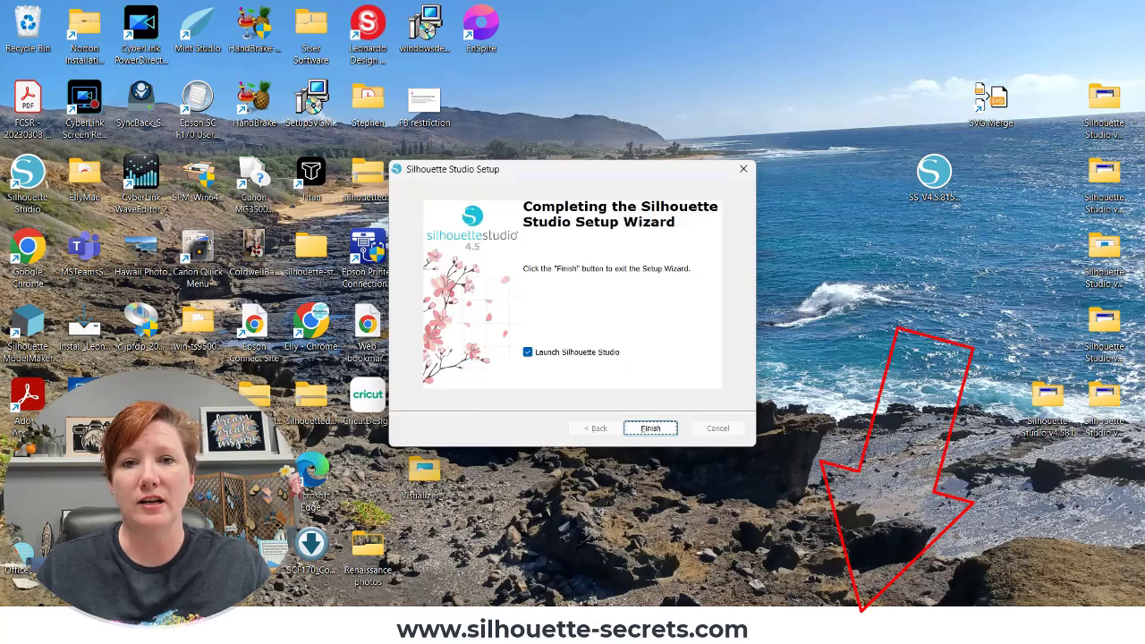
# Step: Finish setup with launch ticked and discard all recovered auto-saved documents
pyautogui.click(648, 429)
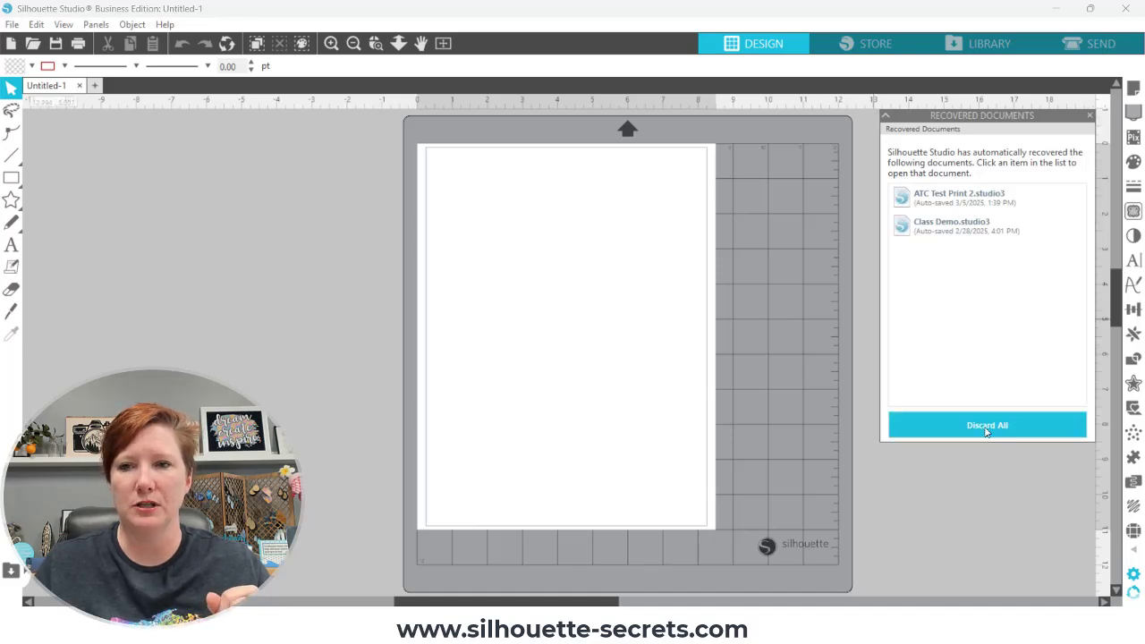
pyautogui.click(911, 429)
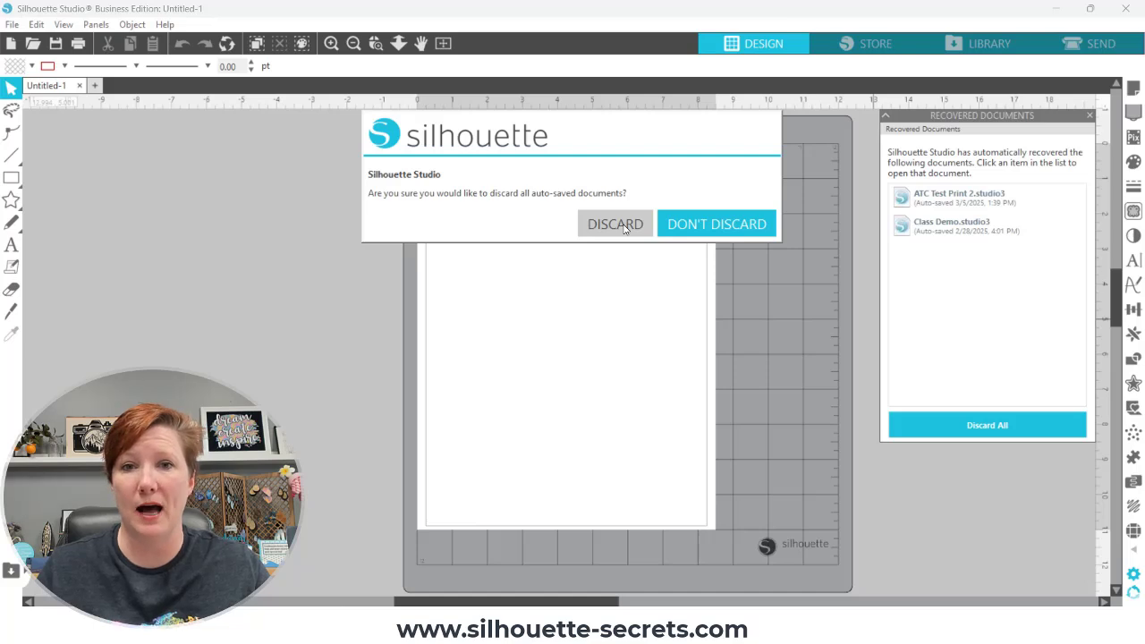
pyautogui.click(615, 224)
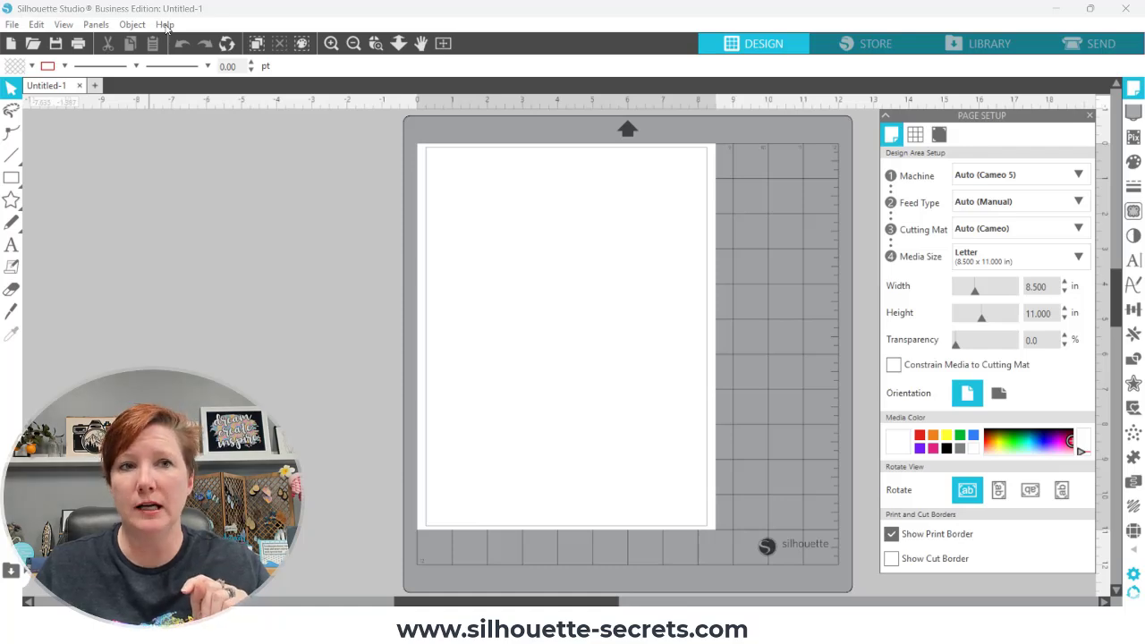
pyautogui.click(165, 25)
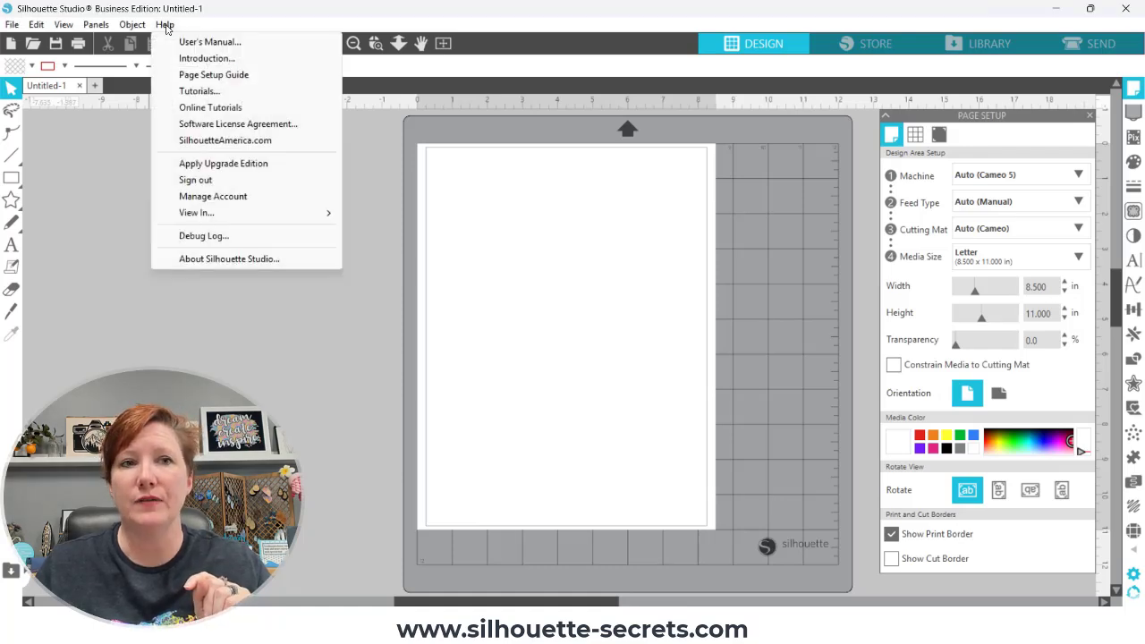
pyautogui.click(219, 259)
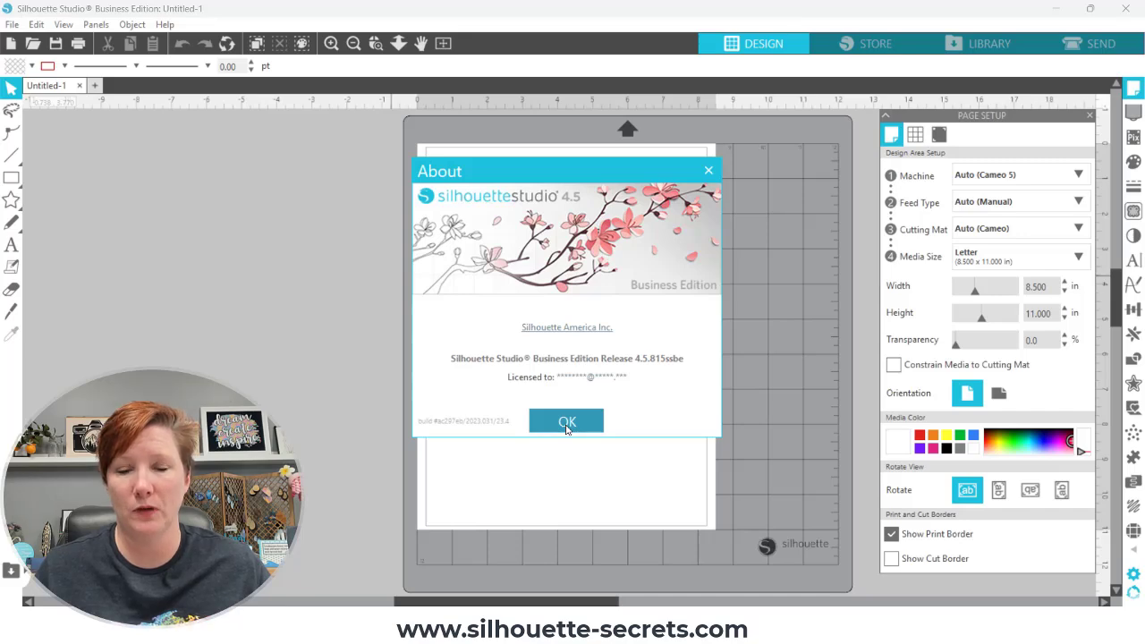
pyautogui.click(566, 426)
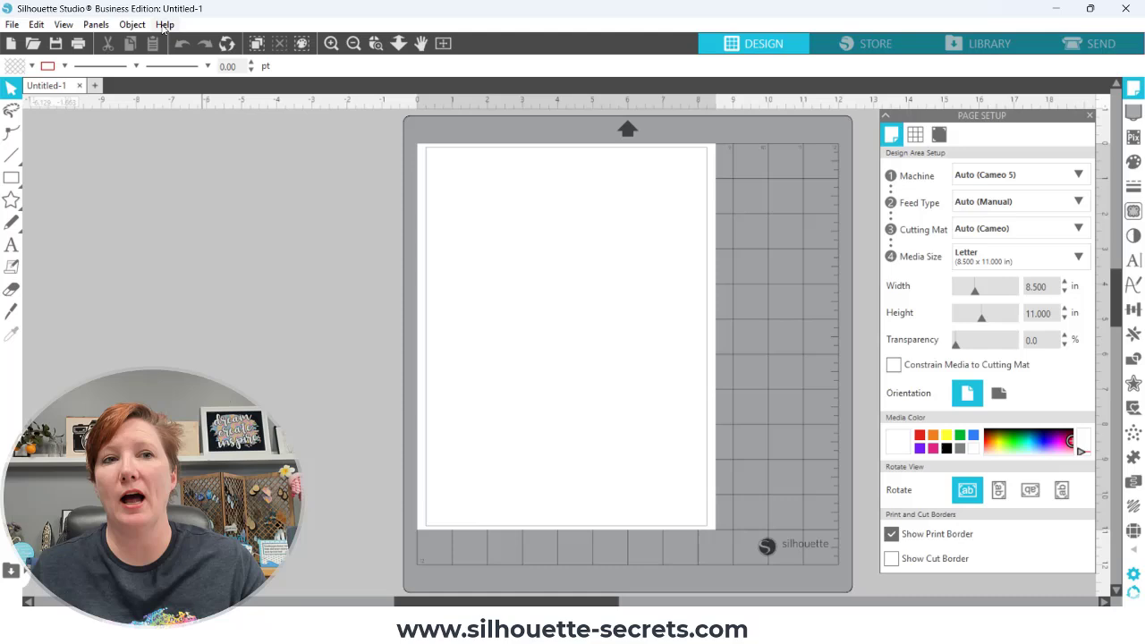
# Step: Open Apply Upgrade Edition from Help, dismiss the sign-in without activating, then reopen Help
pyautogui.click(164, 26)
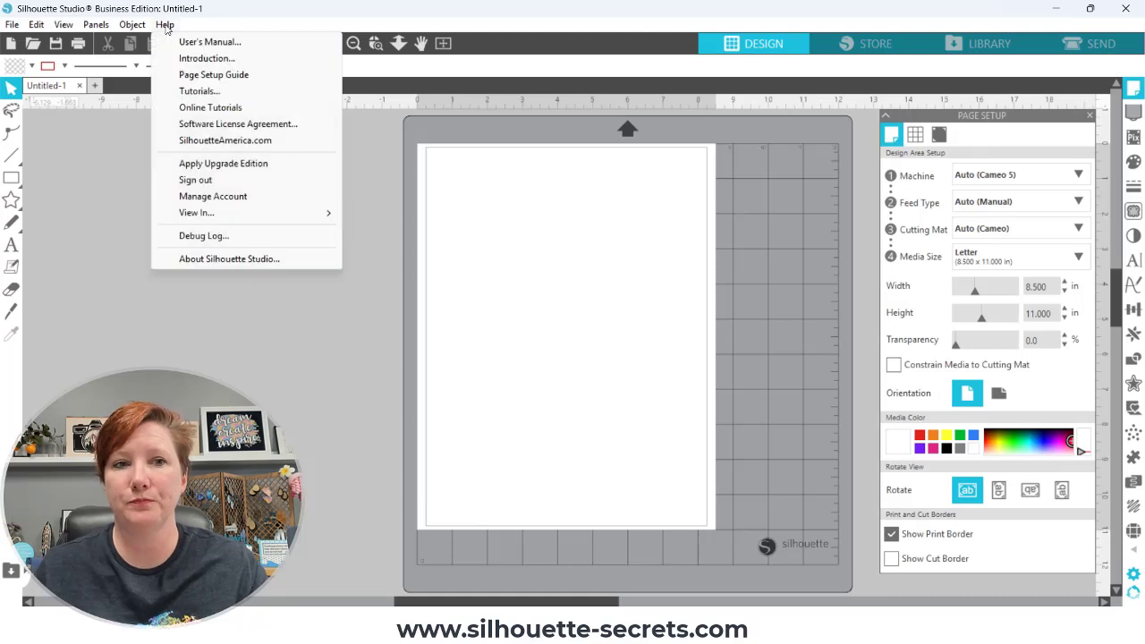
pyautogui.click(271, 167)
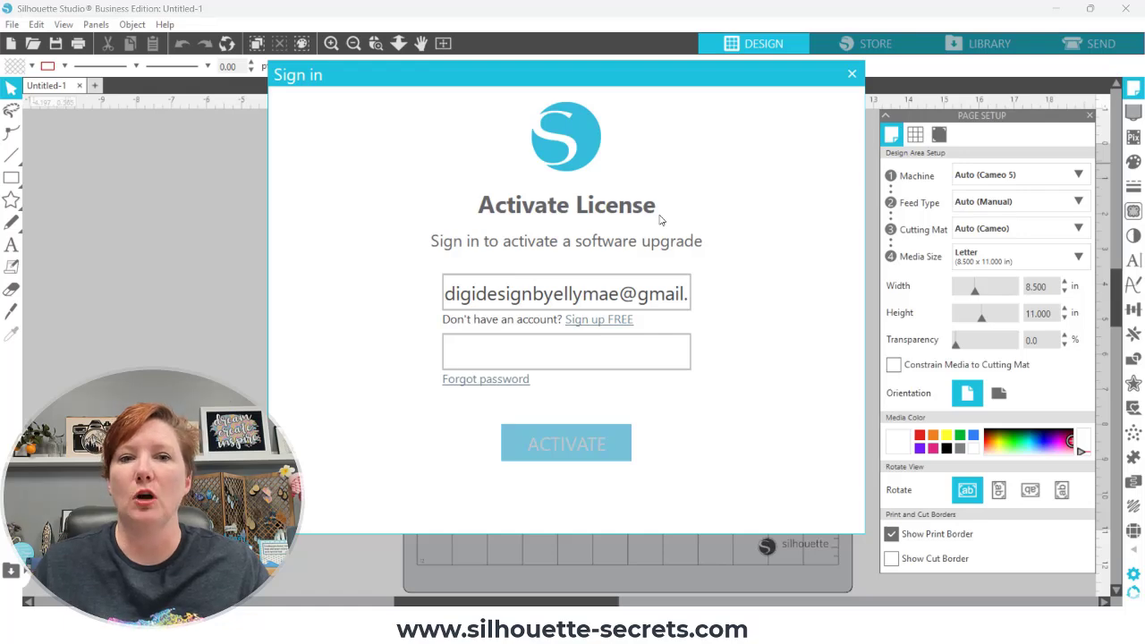
pyautogui.click(848, 75)
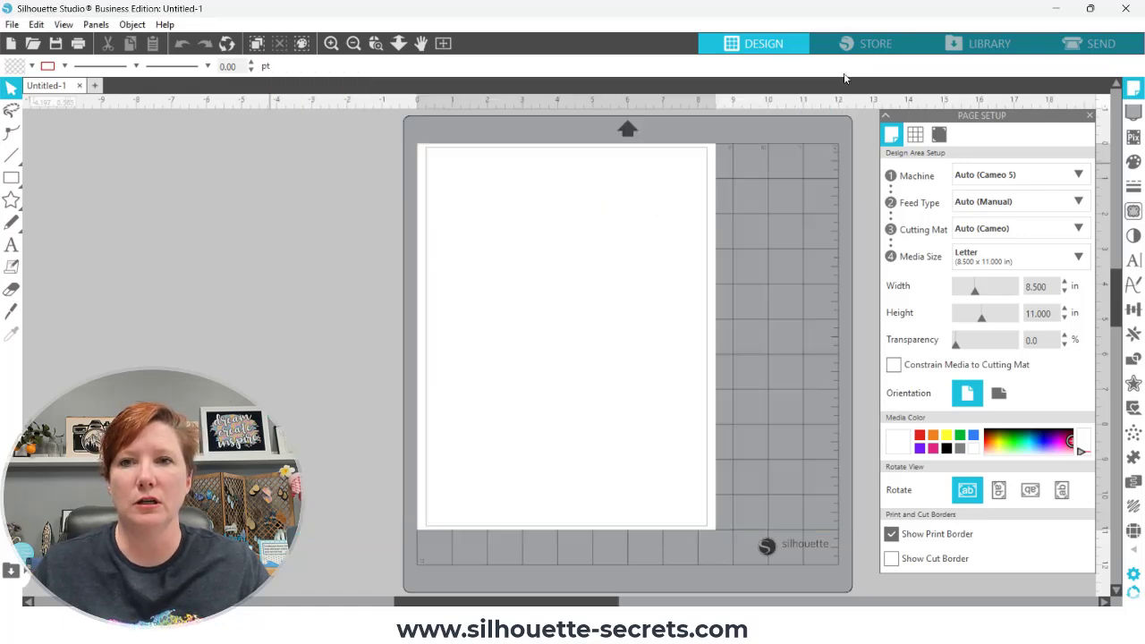
pyautogui.click(165, 24)
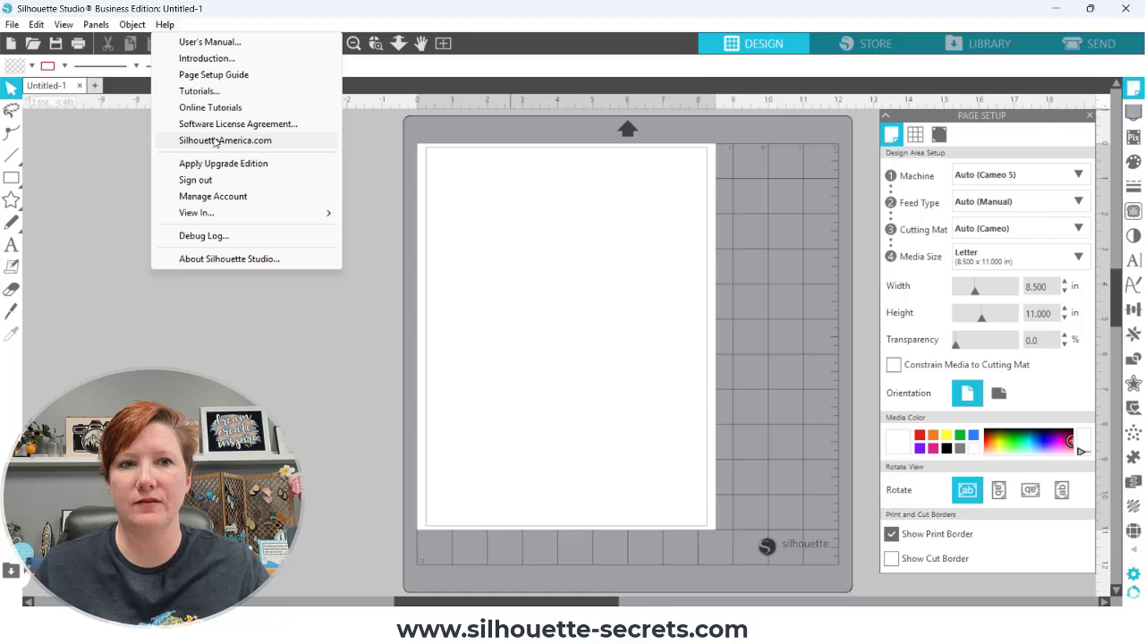
pyautogui.click(302, 166)
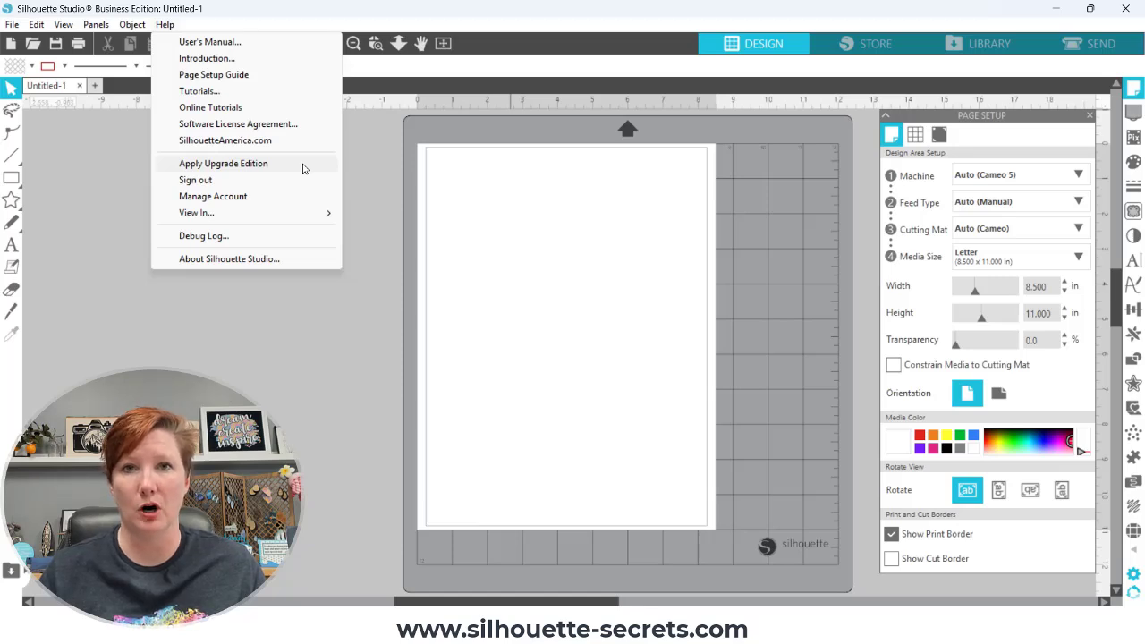
# Step: Open About Silhouette Studio to confirm Business Edition Release 4.5.815ssbe
pyautogui.click(230, 260)
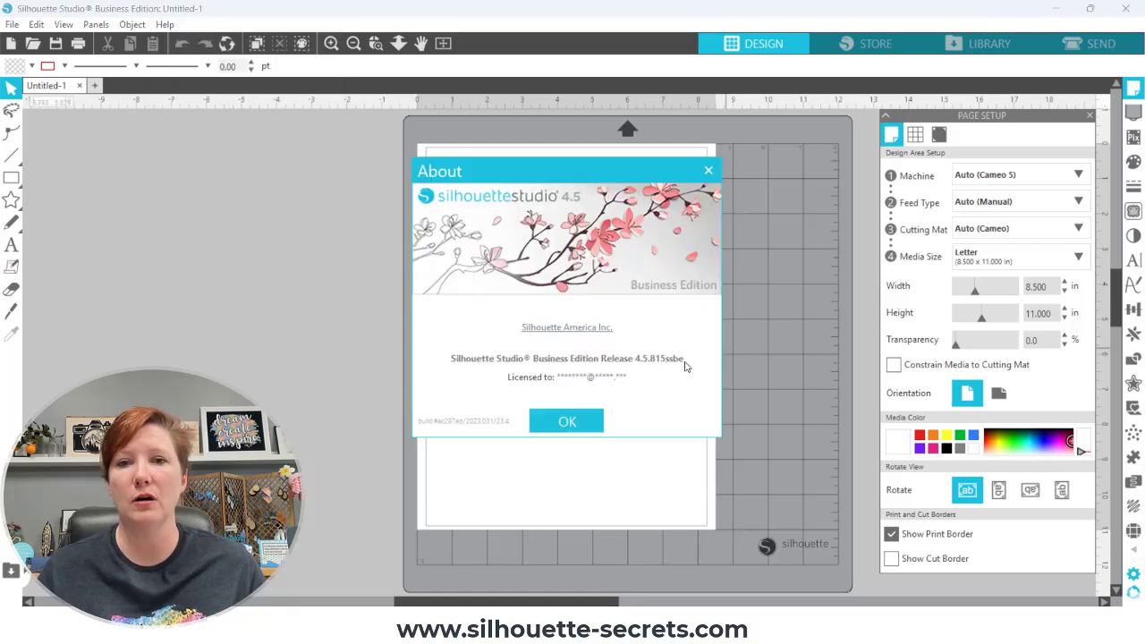